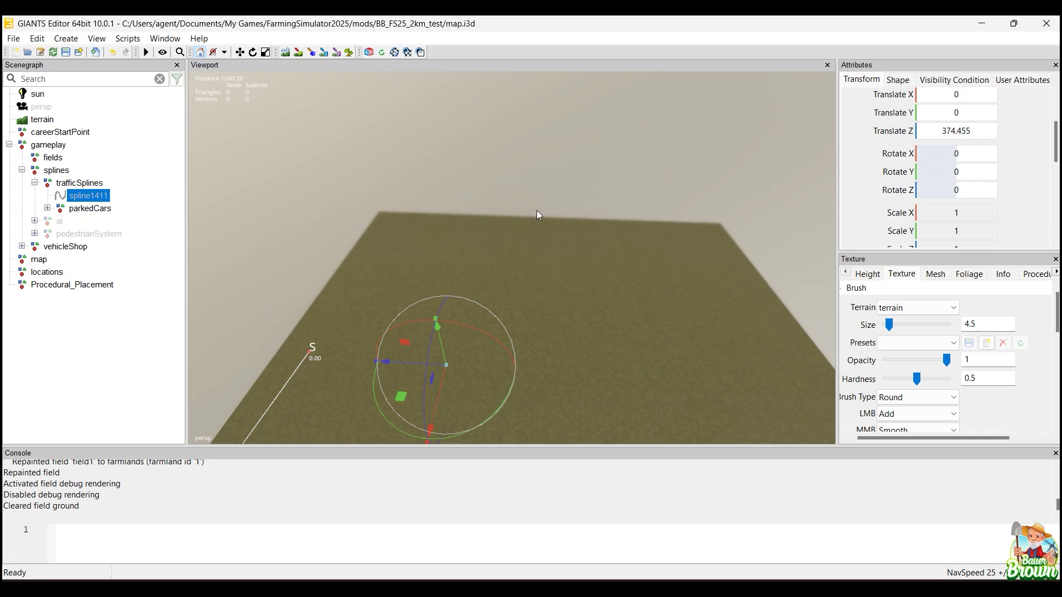
left_click_drag(676, 234, 606, 214, "alt")
middle_click_drag(607, 219, 641, 248, "alt")
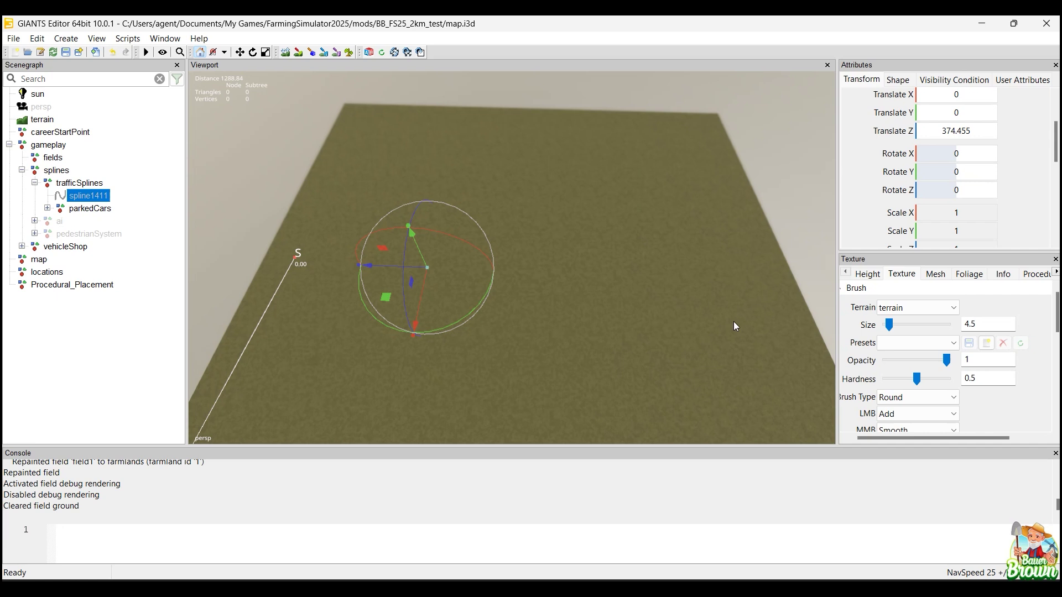
middle_click_drag(723, 174, 628, 301, "alt")
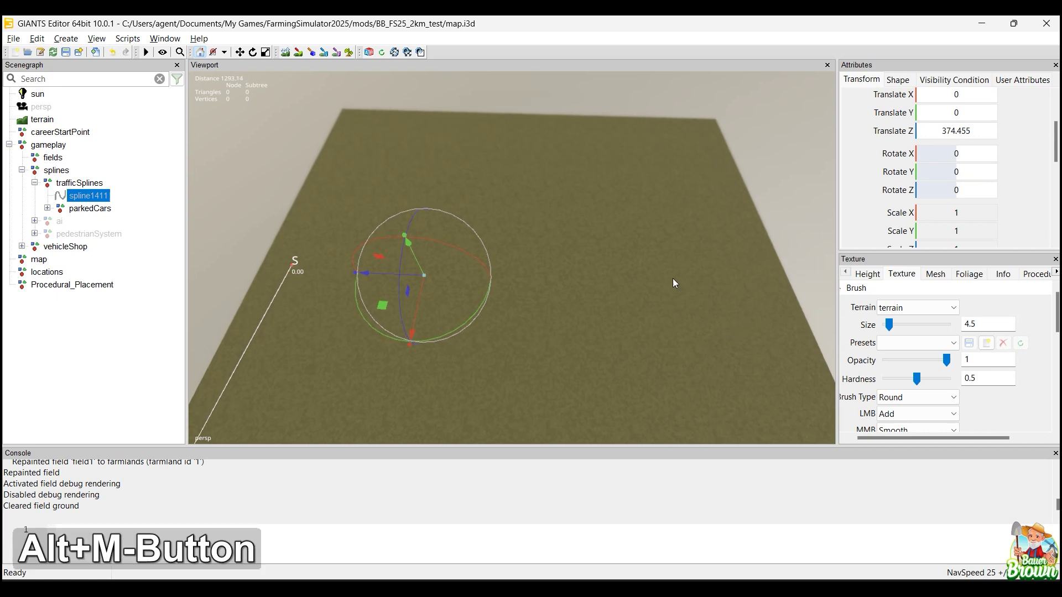
scroll(629, 301, "up", 8)
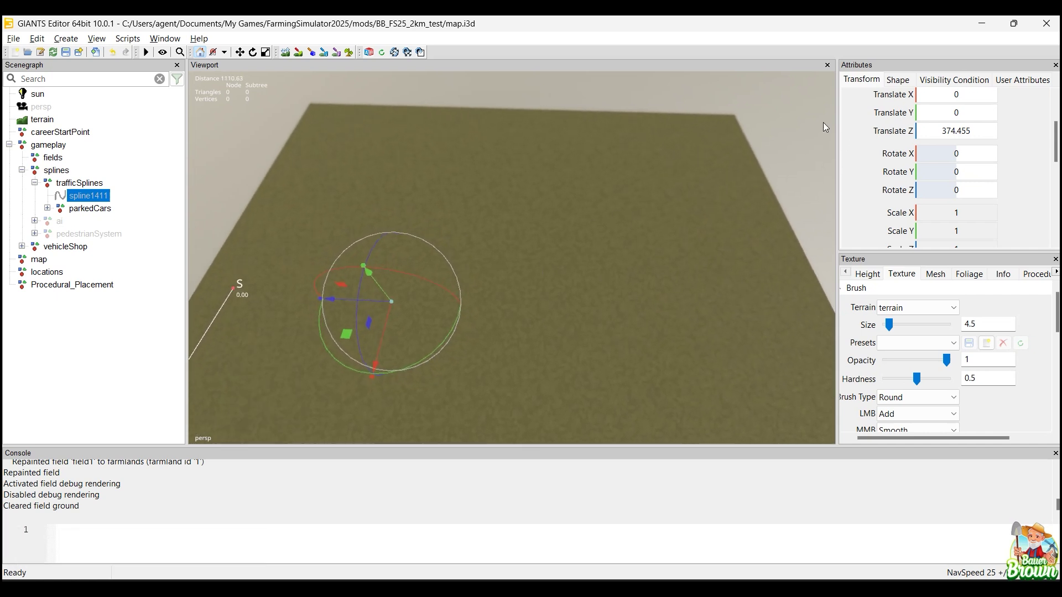
scroll(791, 127, "up", 6)
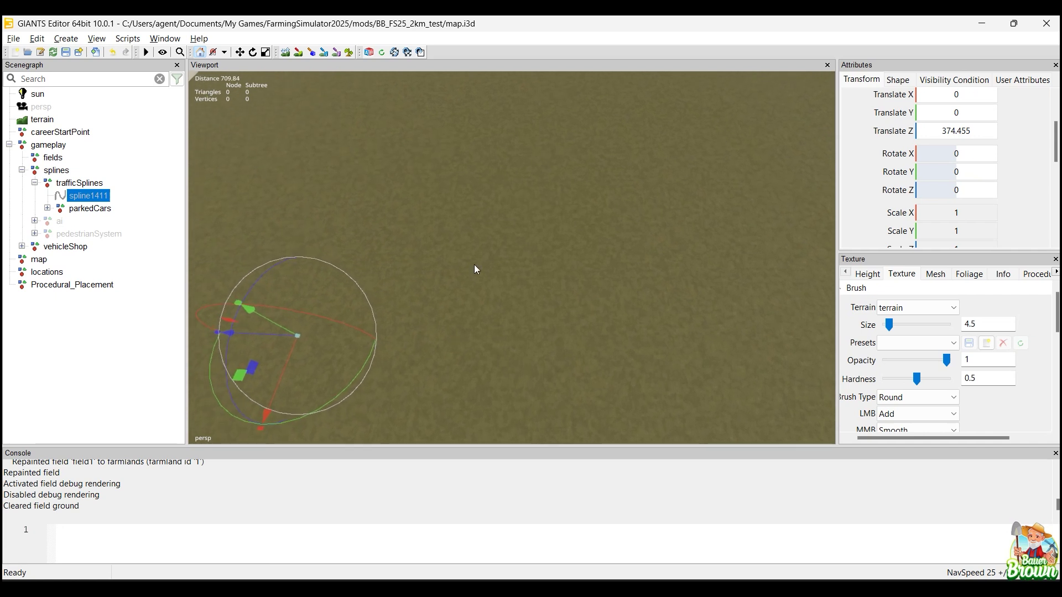
mouse_move(764, 144)
middle_mouse_down("alt")
mouse_move(602, 295)
mouse_move(592, 194)
mouse_move(567, 313)
mouse_move(584, 269)
mouse_move(549, 326)
mouse_move(558, 278)
mouse_move(600, 275)
mouse_move(620, 238)
middle_mouse_up("alt")
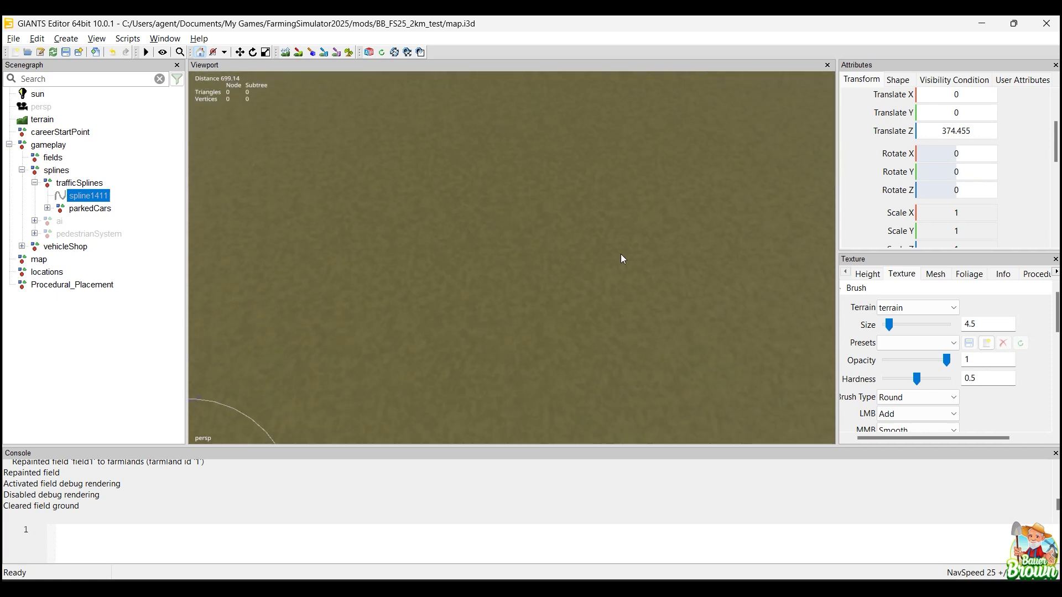
middle_click_drag(591, 284, 585, 283)
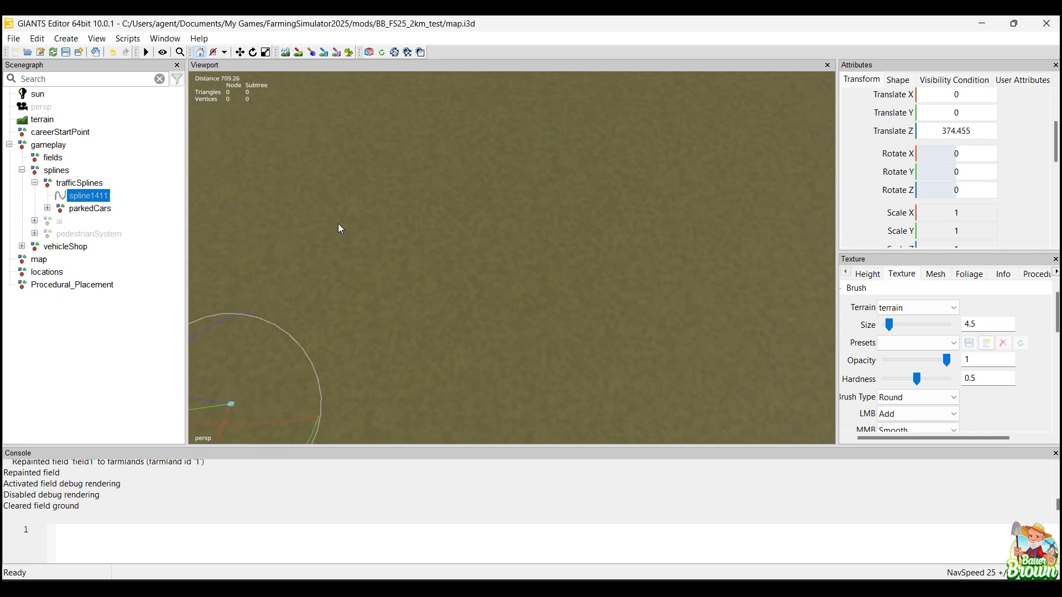
left_click(13, 39)
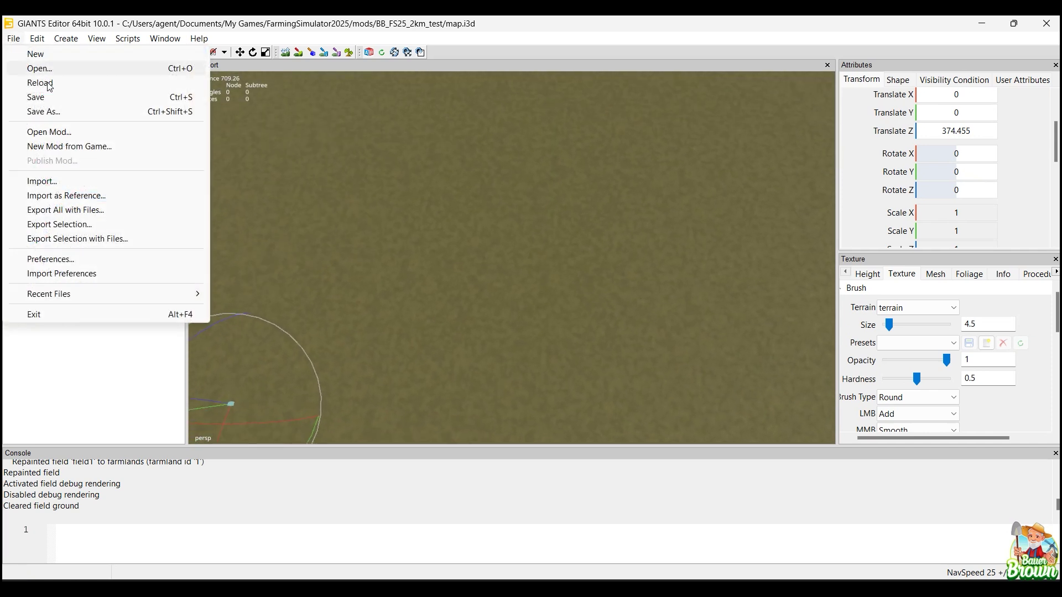
left_click(69, 146)
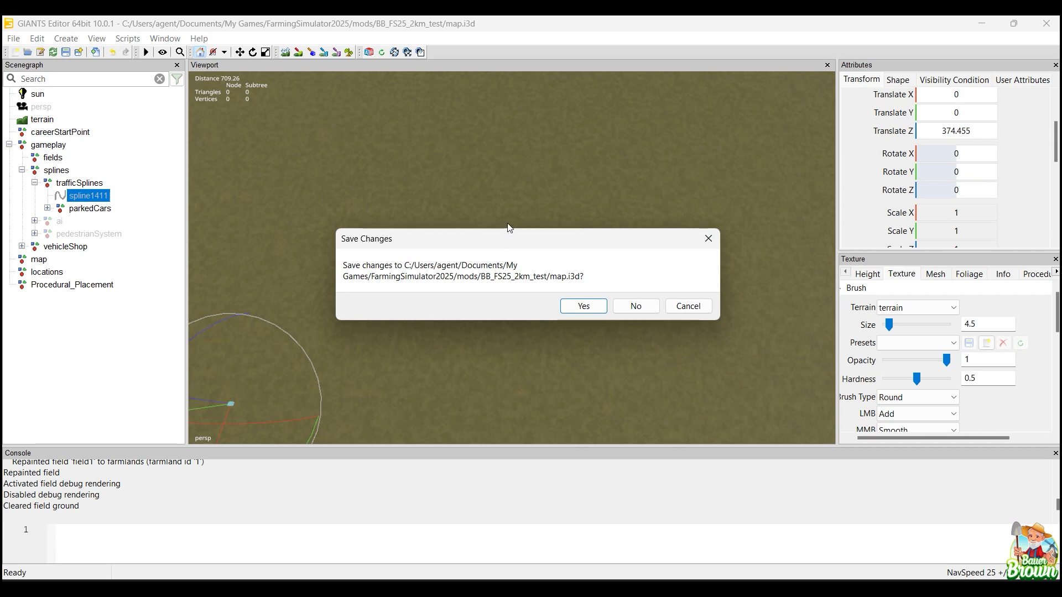
left_click(689, 307)
Step: Open the Field Toolkit from the shared map scripts for farmland fields and place its window over the scenegraph
left_click_drag(562, 313, 512, 298, "alt")
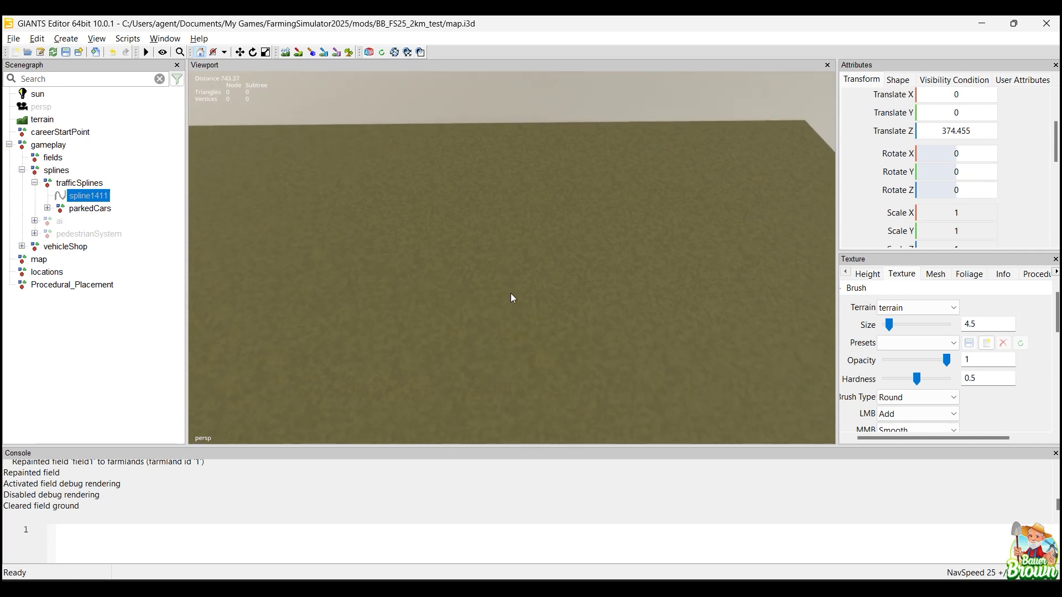
left_click(128, 38)
mouse_move(141, 53)
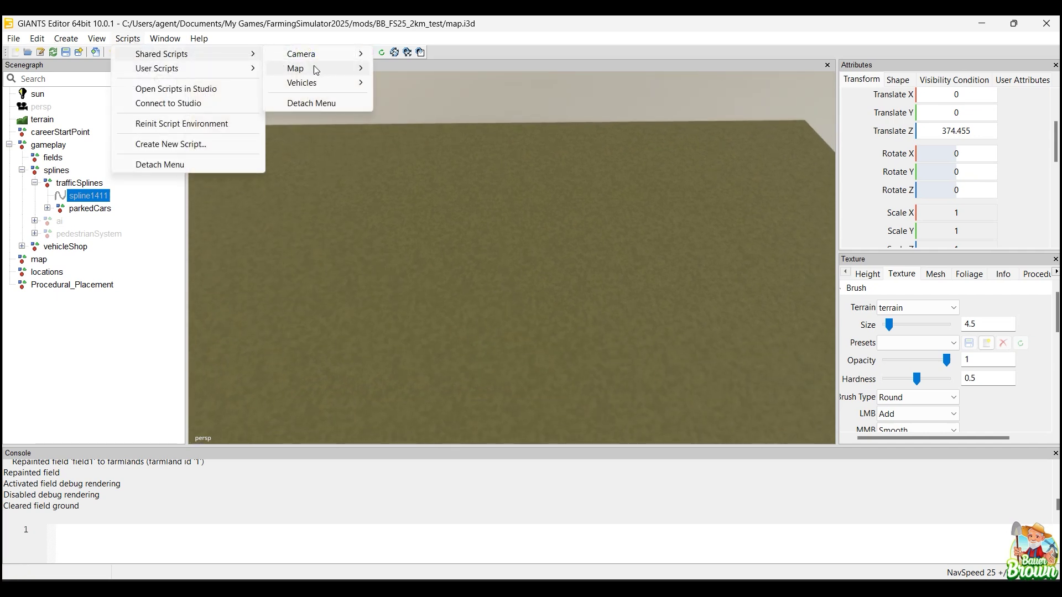
mouse_move(313, 68)
mouse_move(465, 76)
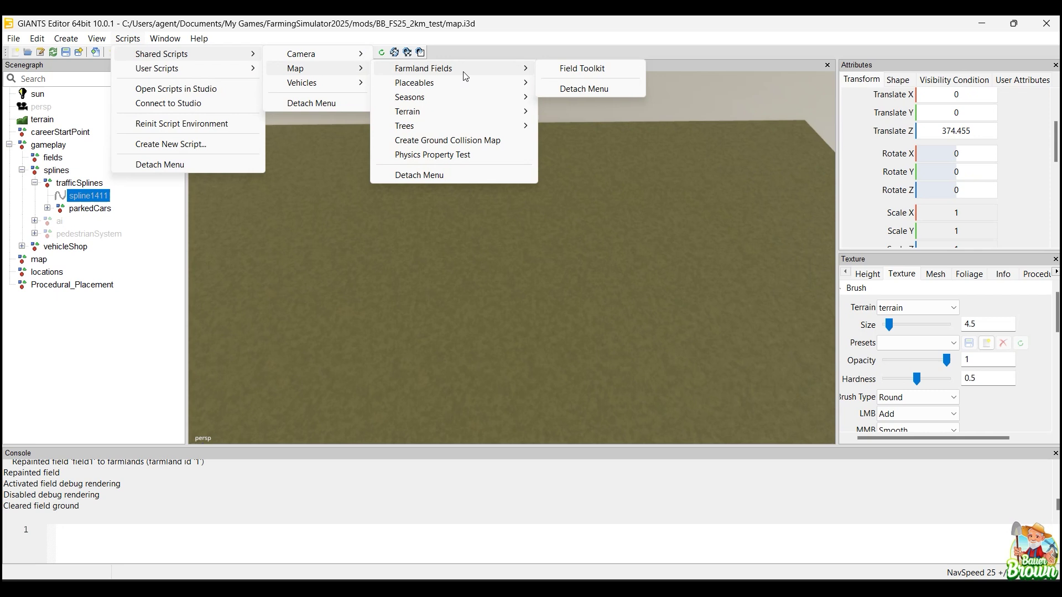
left_click(577, 69)
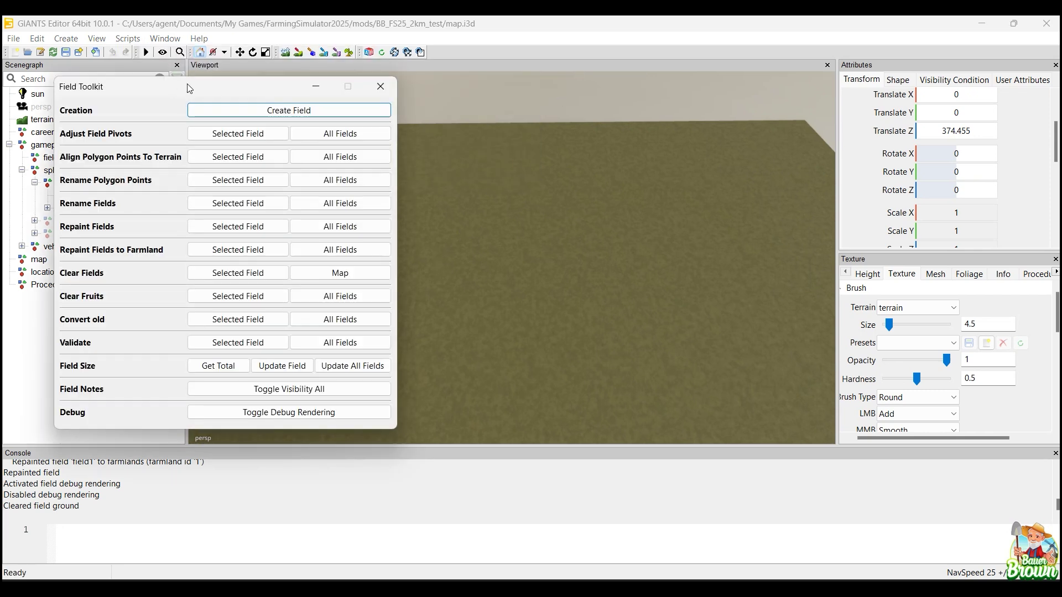
left_click_drag(188, 87, 216, 74)
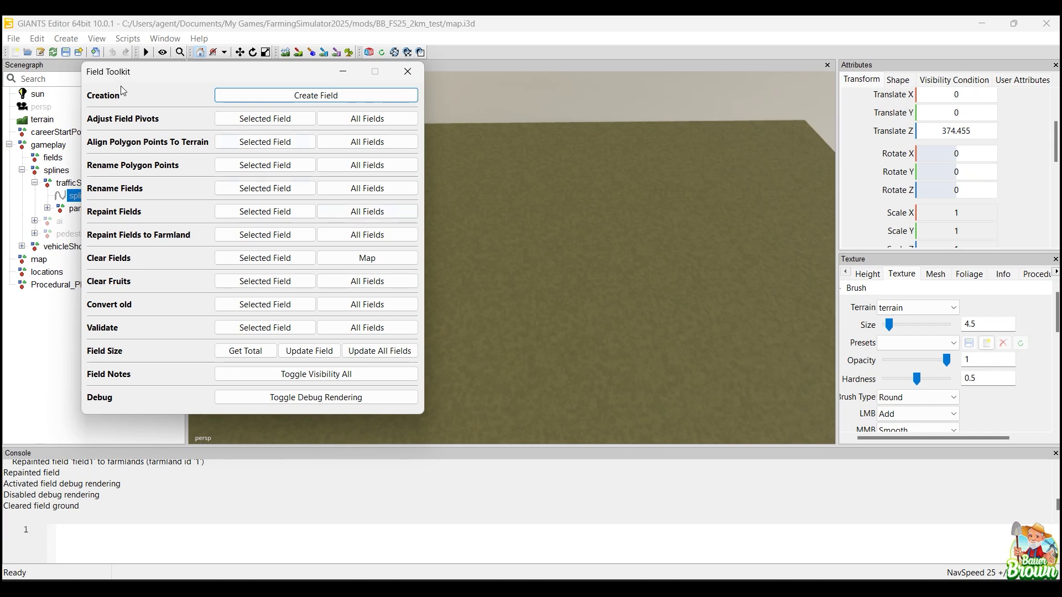
left_click_drag(214, 68, 178, 84)
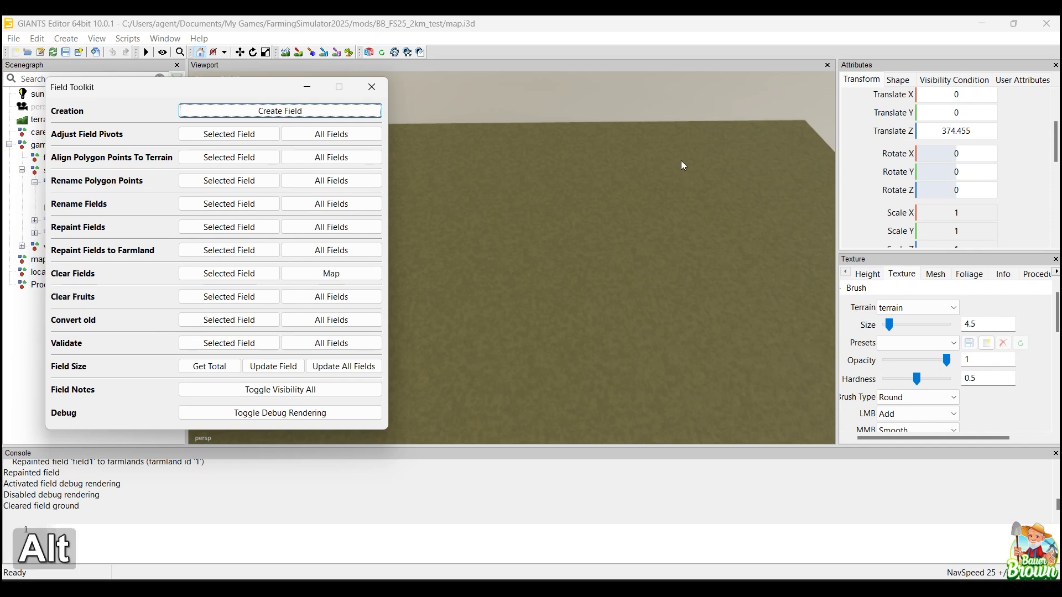
middle_click_drag(609, 172, 575, 166, "alt")
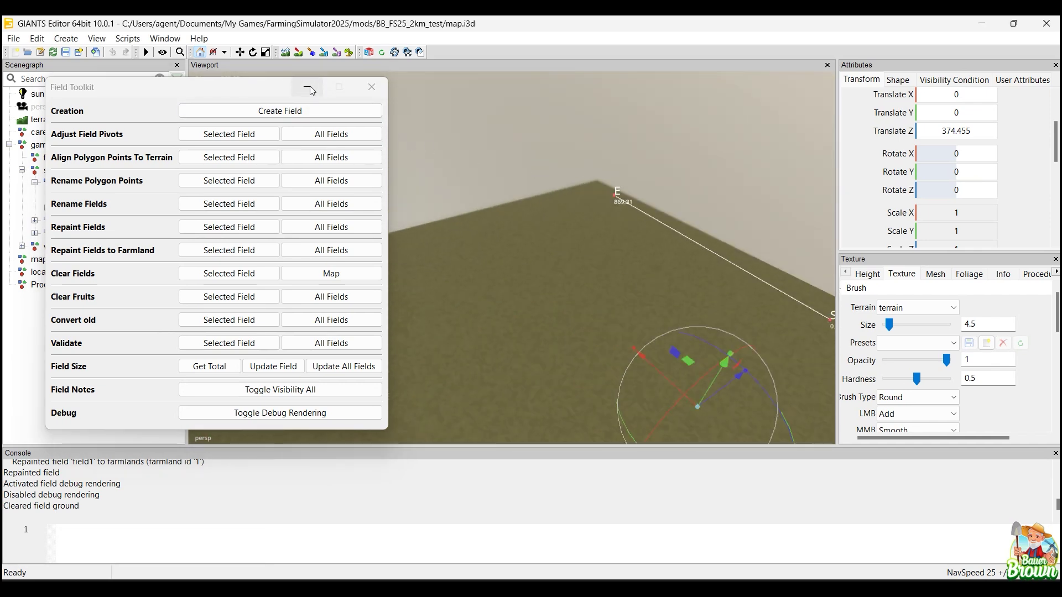
left_click(307, 87)
middle_click_drag(423, 138, 641, 180, "alt")
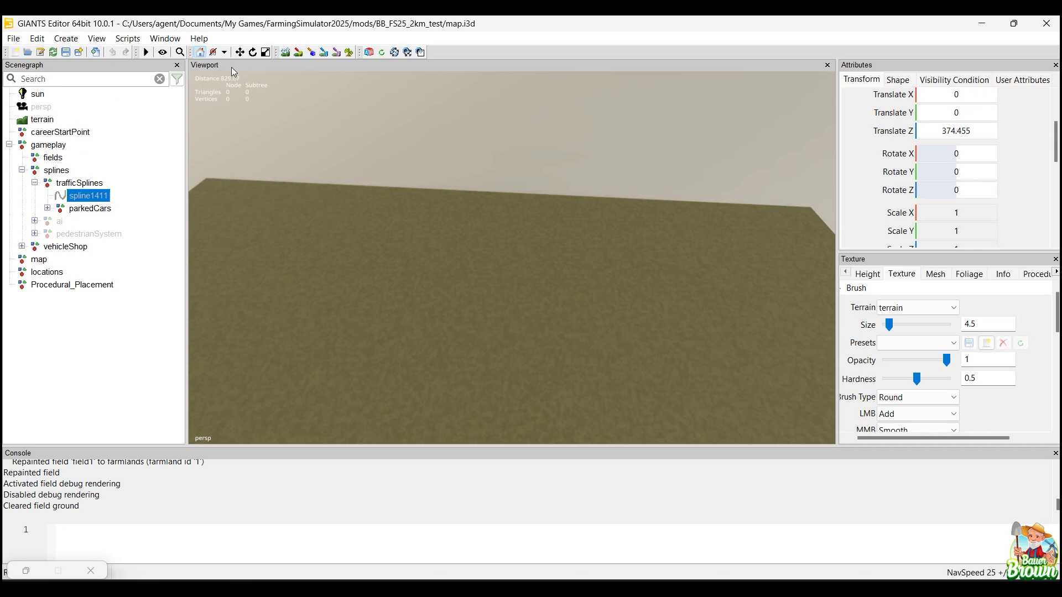
left_click_drag(260, 181, 563, 244, "alt")
middle_click_drag(562, 244, 564, 283, "alt")
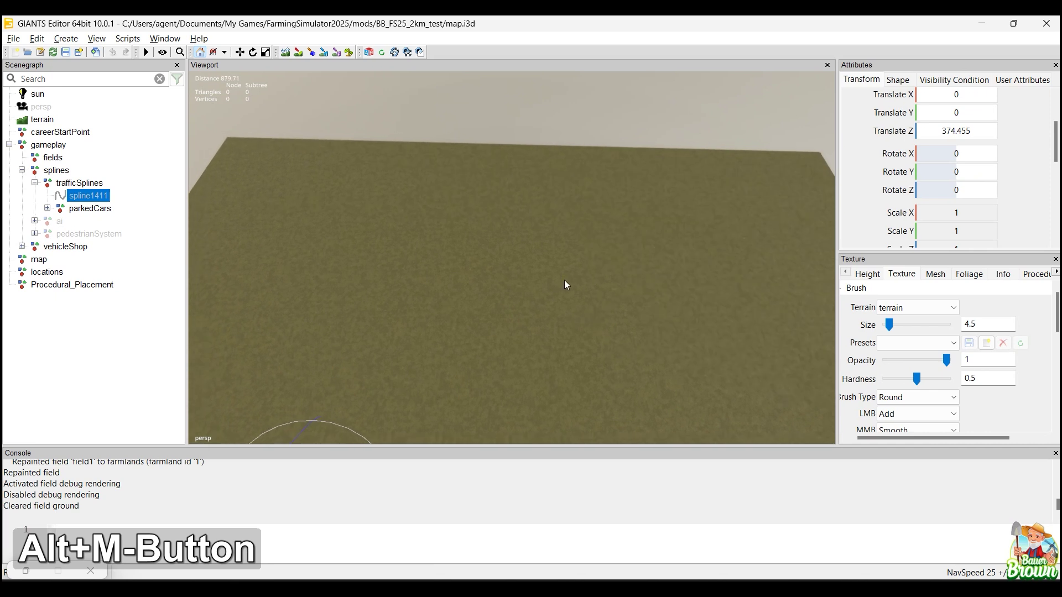
left_click_drag(564, 284, 552, 257, "alt")
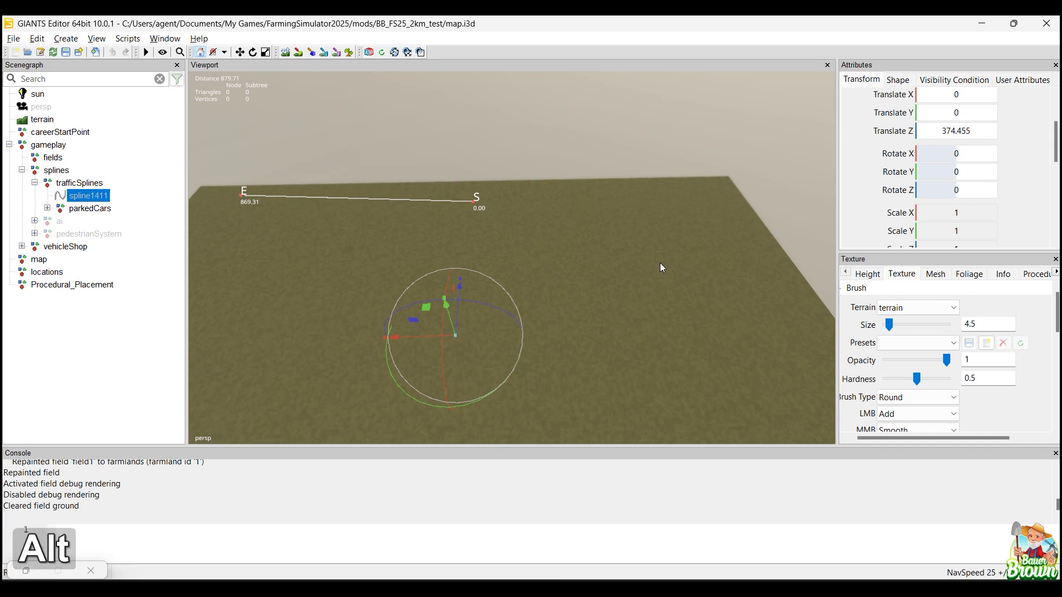
left_click_drag(659, 264, 659, 246, "alt")
middle_click_drag(674, 218, 538, 252, "alt")
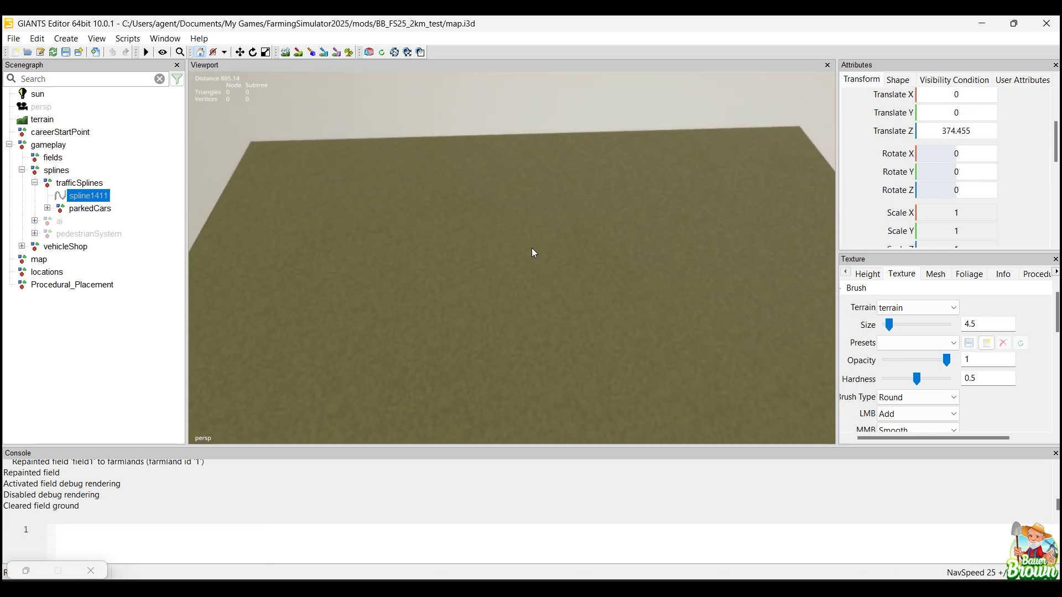
middle_click_drag(593, 231, 547, 219, "alt")
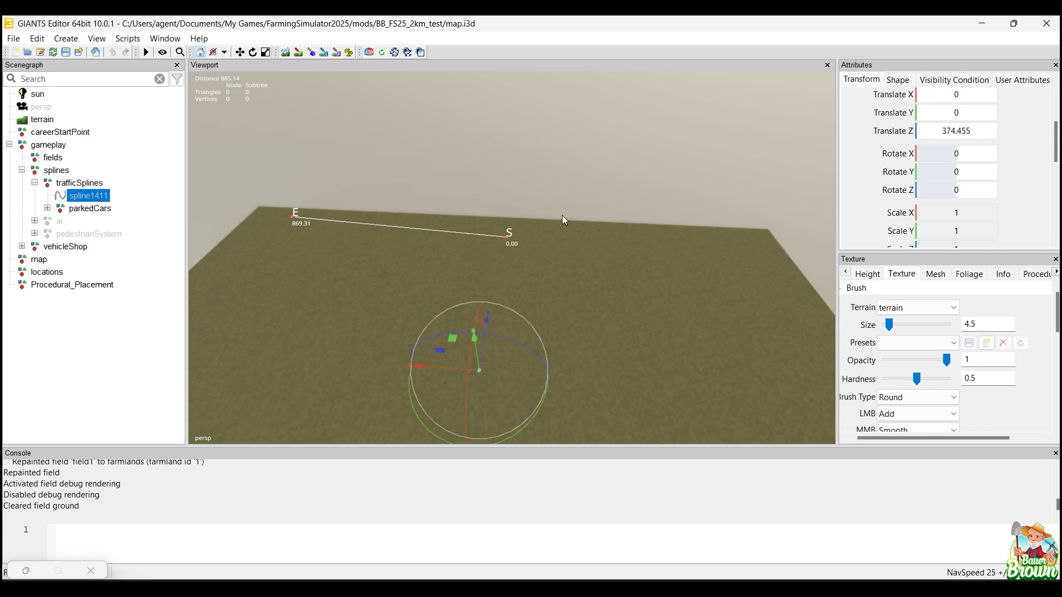
left_click_drag(619, 251, 479, 293, "alt")
middle_click_drag(486, 277, 498, 325, "alt")
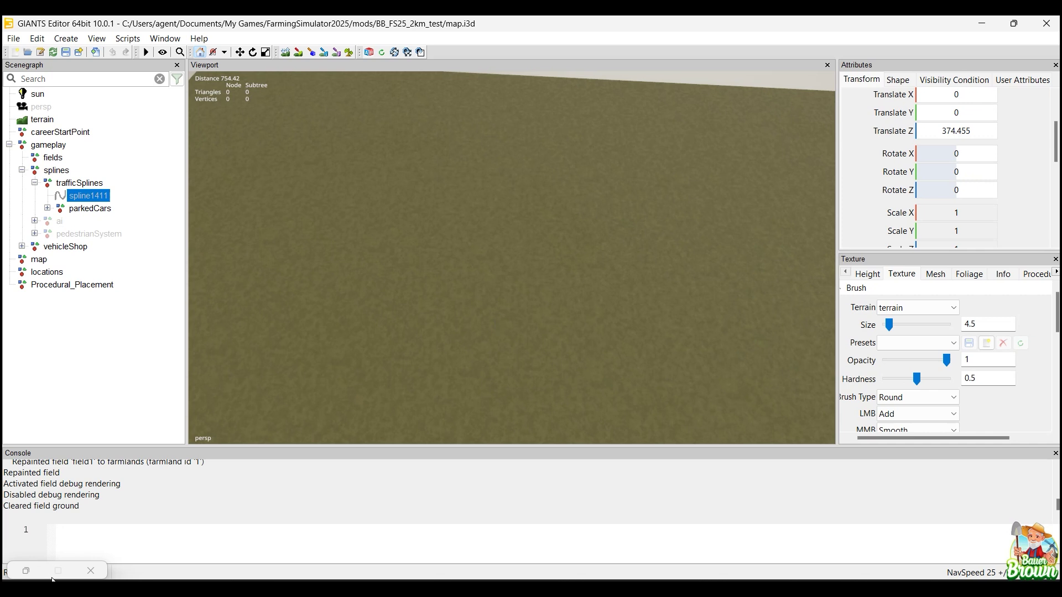
middle_click_drag(606, 235, 573, 232, "alt")
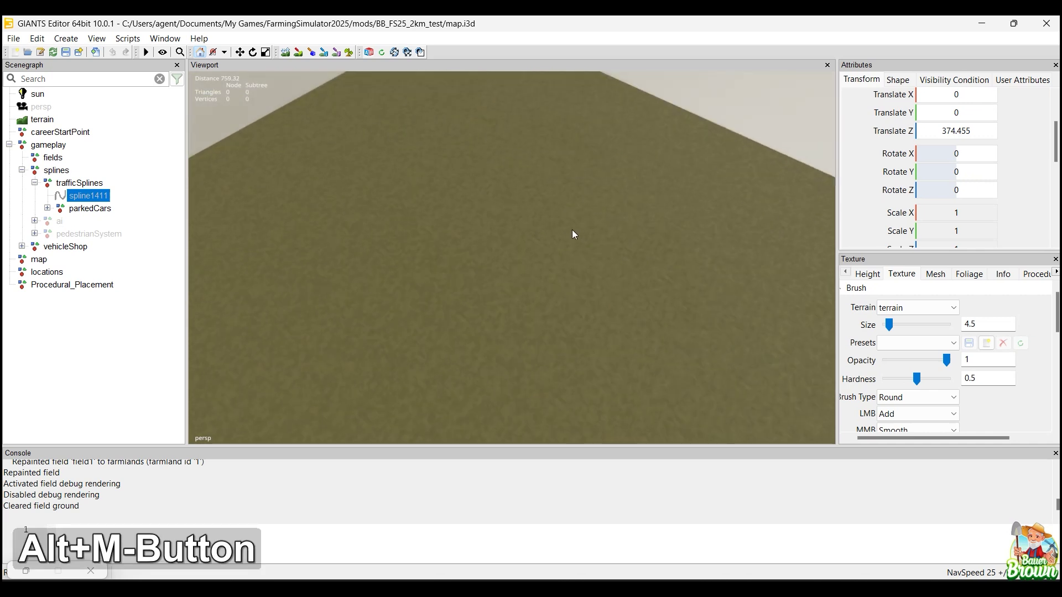
left_click(27, 571)
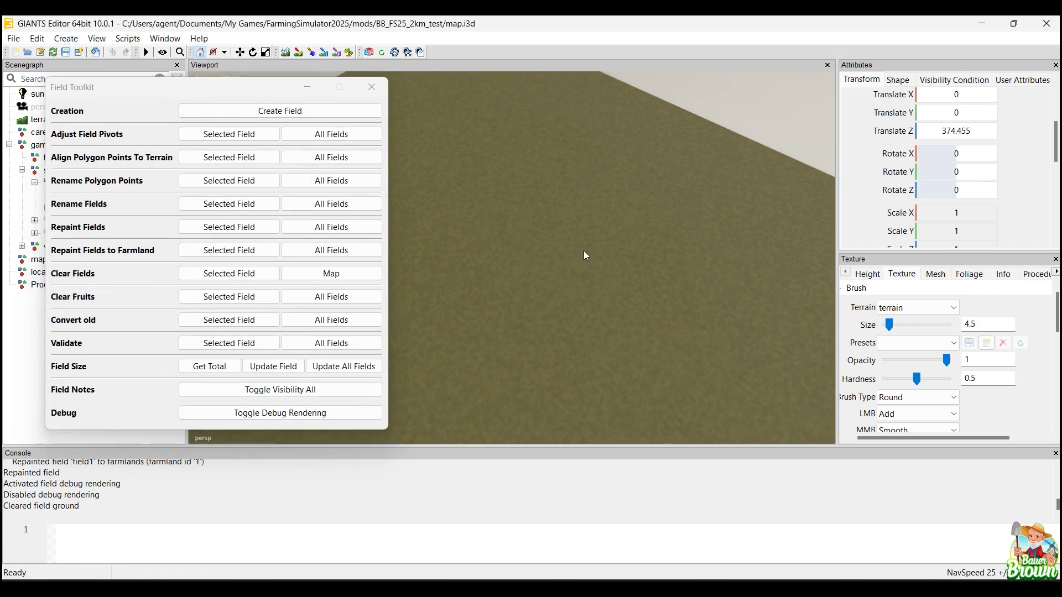
Step: Collapse the splines group, select the fields group under gameplay, and create a new field with the Field Toolkit
left_click_drag(255, 90, 685, 107)
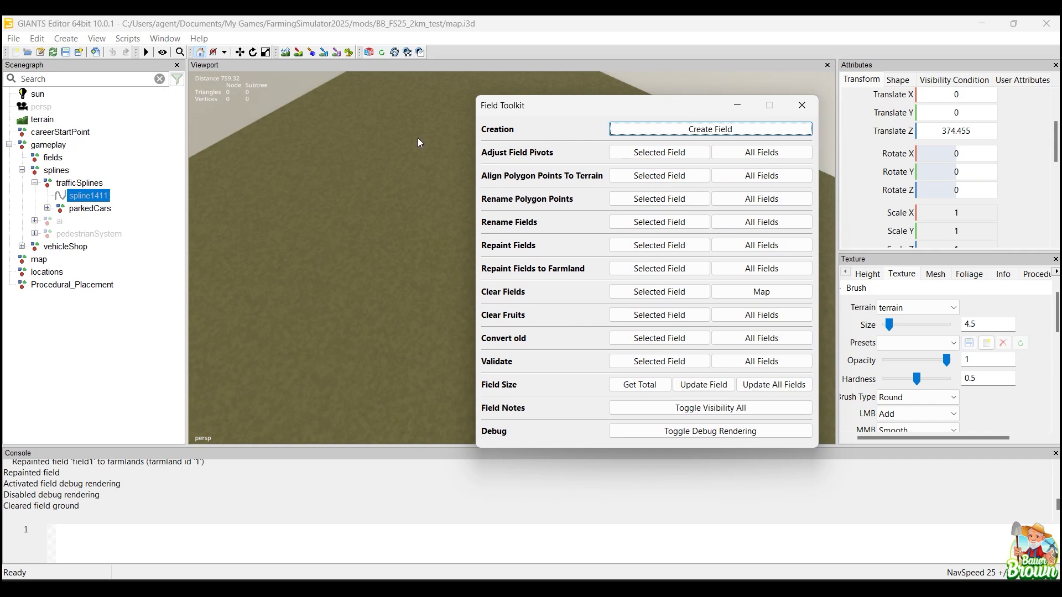
left_click_drag(419, 143, 233, 155, "alt")
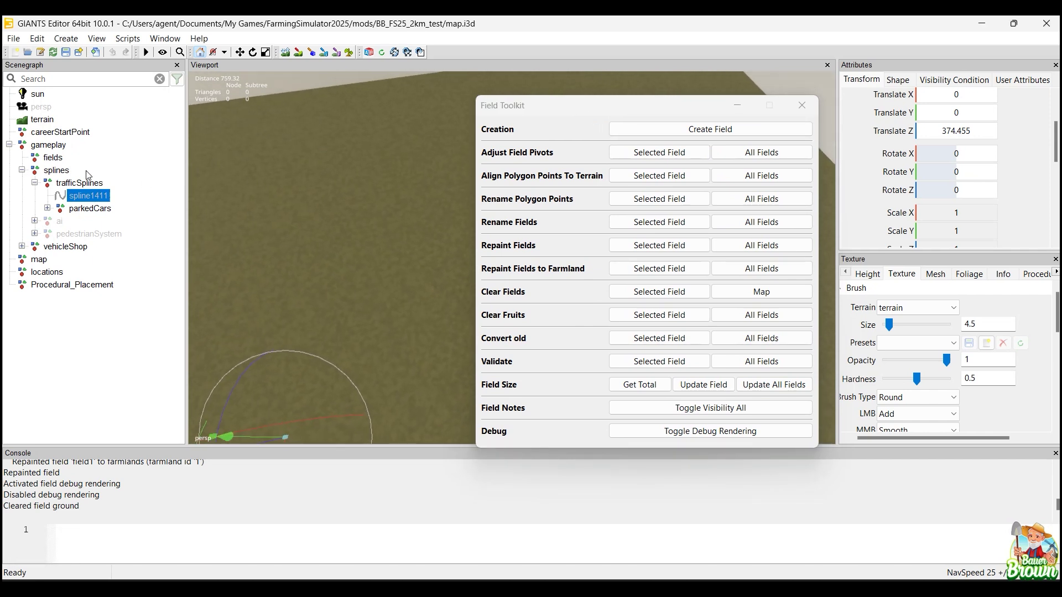
left_click(22, 171)
left_click(55, 160)
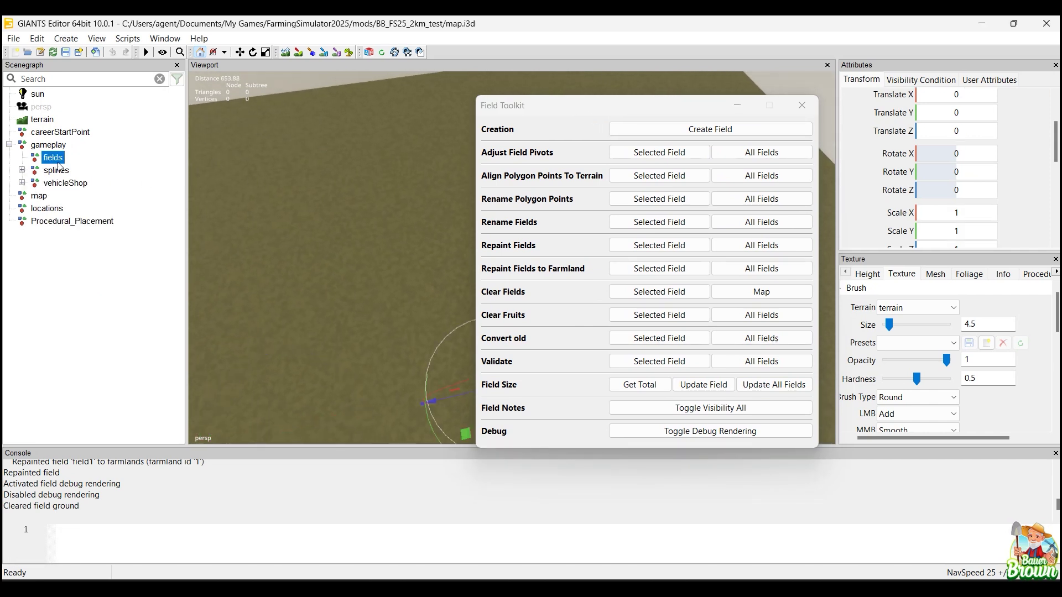
left_click(701, 133)
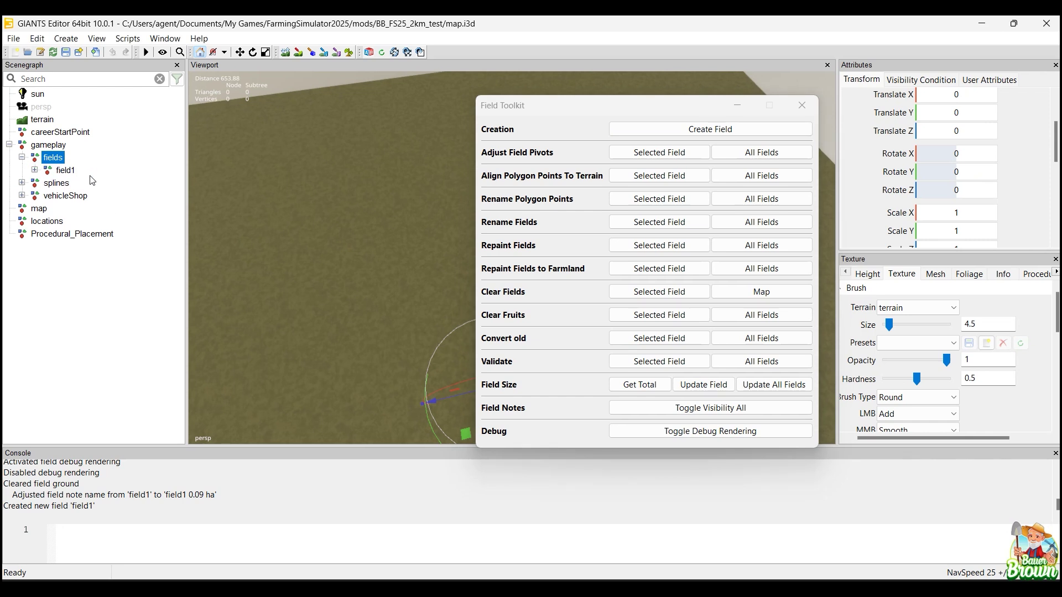
Step: Select field1 with its child groups expanded and turn on field debug rendering
left_click(34, 171)
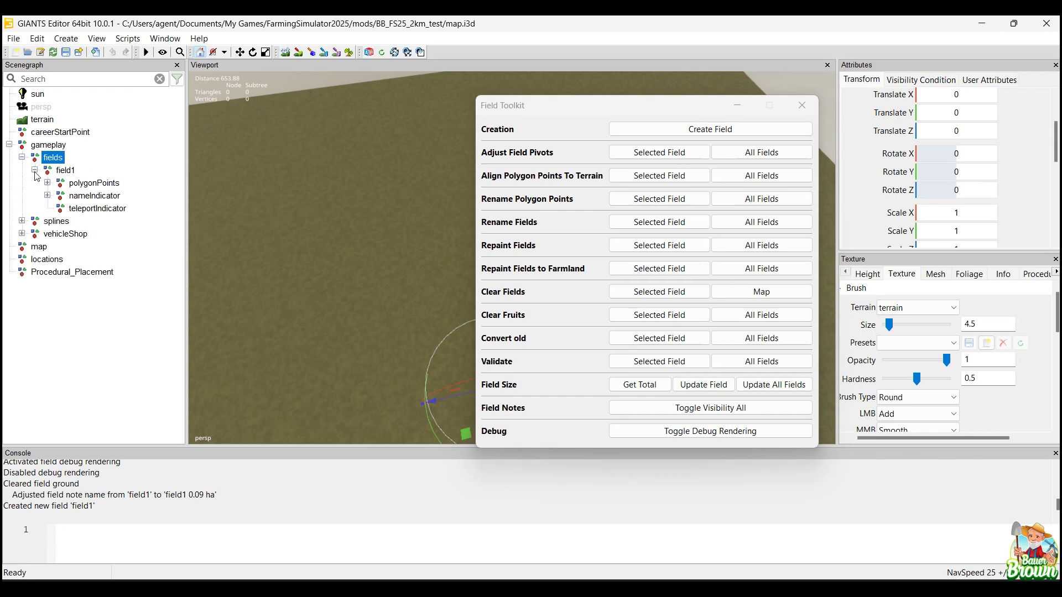
left_click(67, 171)
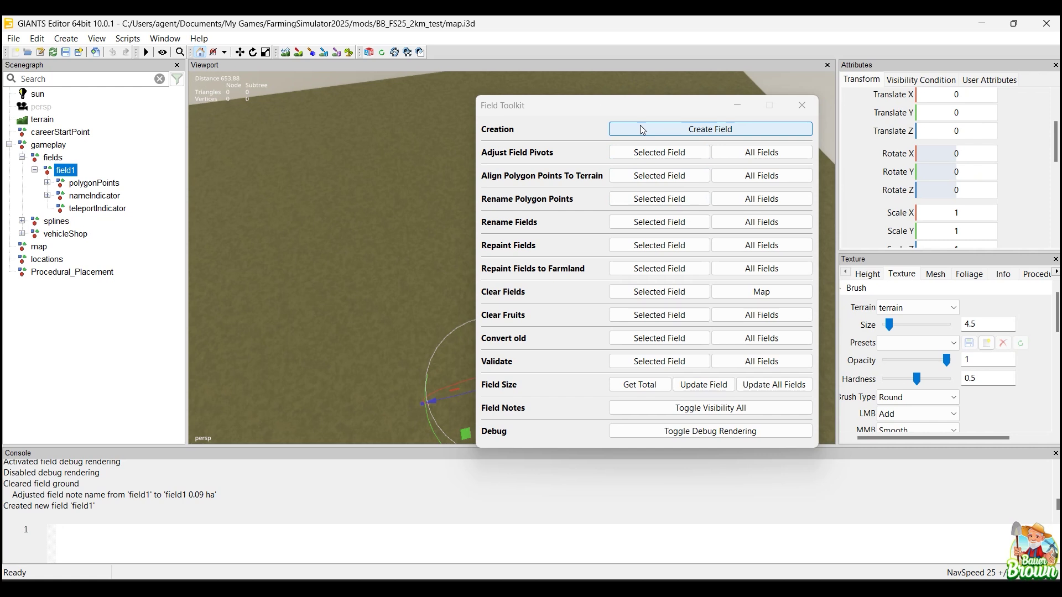
left_click_drag(303, 175, 409, 255, "alt")
middle_click_drag(409, 255, 365, 178, "alt")
left_click_drag(639, 103, 841, 99, "alt")
left_click_drag(549, 243, 518, 180, "alt")
middle_click_drag(366, 178, 509, 320, "alt")
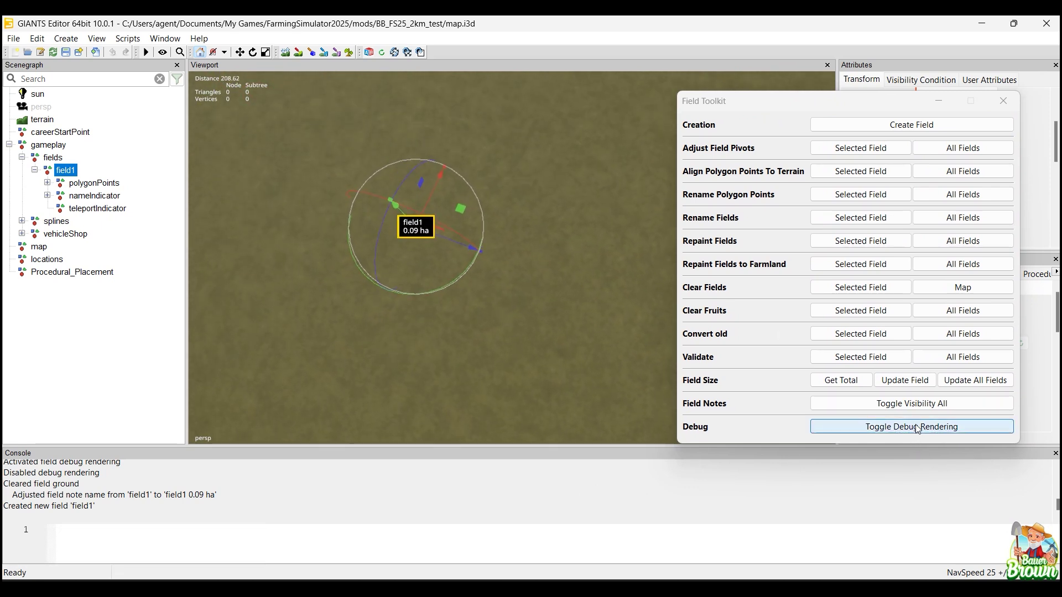
left_click(887, 428)
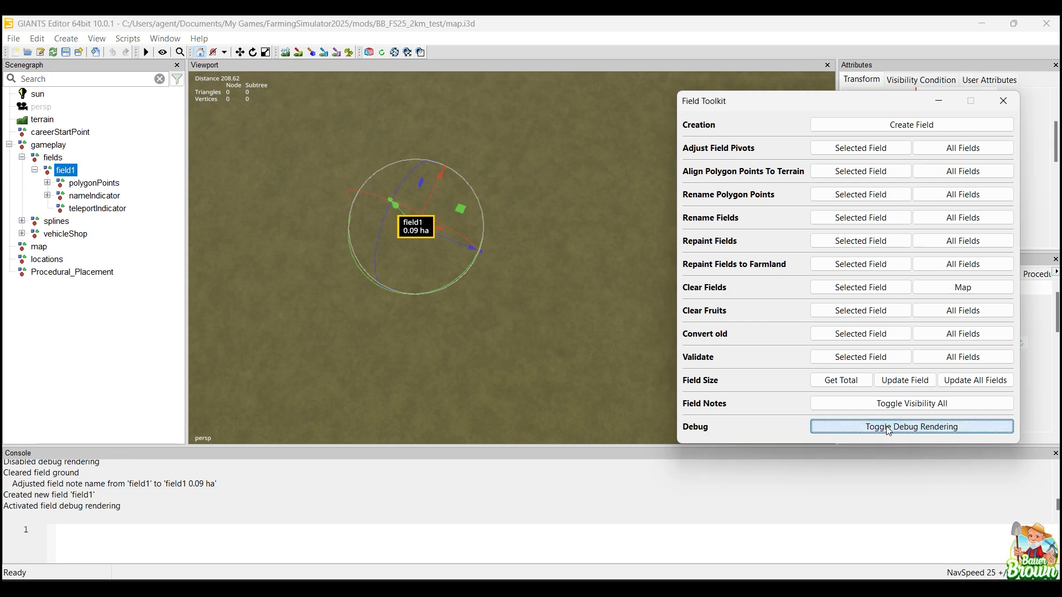
mouse_move(488, 331)
middle_mouse_down("alt")
mouse_move(508, 304)
mouse_move(400, 340)
middle_mouse_up("alt")
scroll(486, 302, "up", 4)
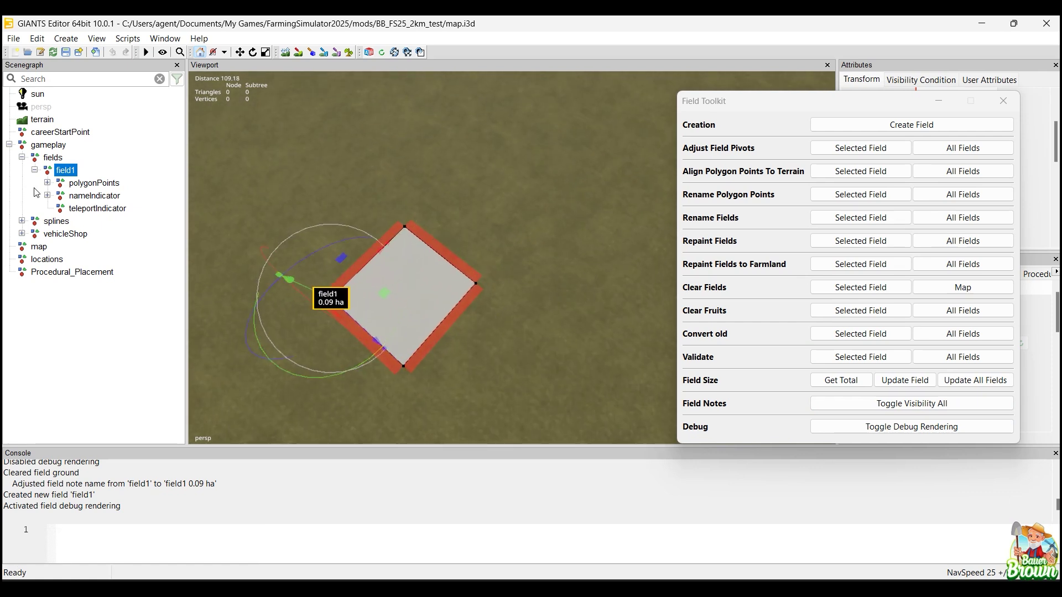
Step: Expand field1's polygonPoints group and move point1 outward, away from the field's centre, to enlarge the outline
left_click(50, 193)
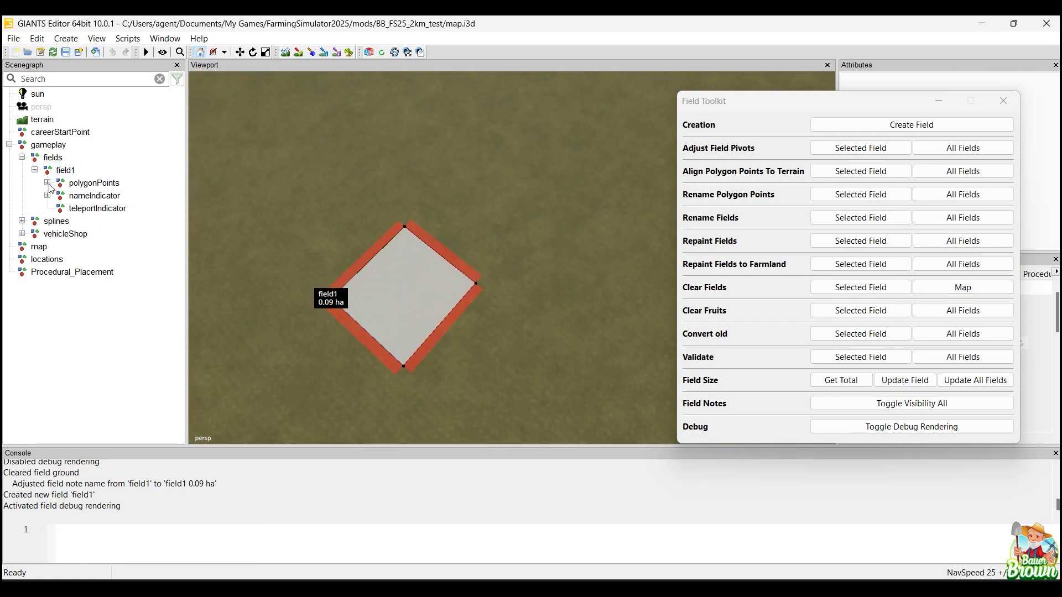
left_click(47, 184)
left_click(92, 196)
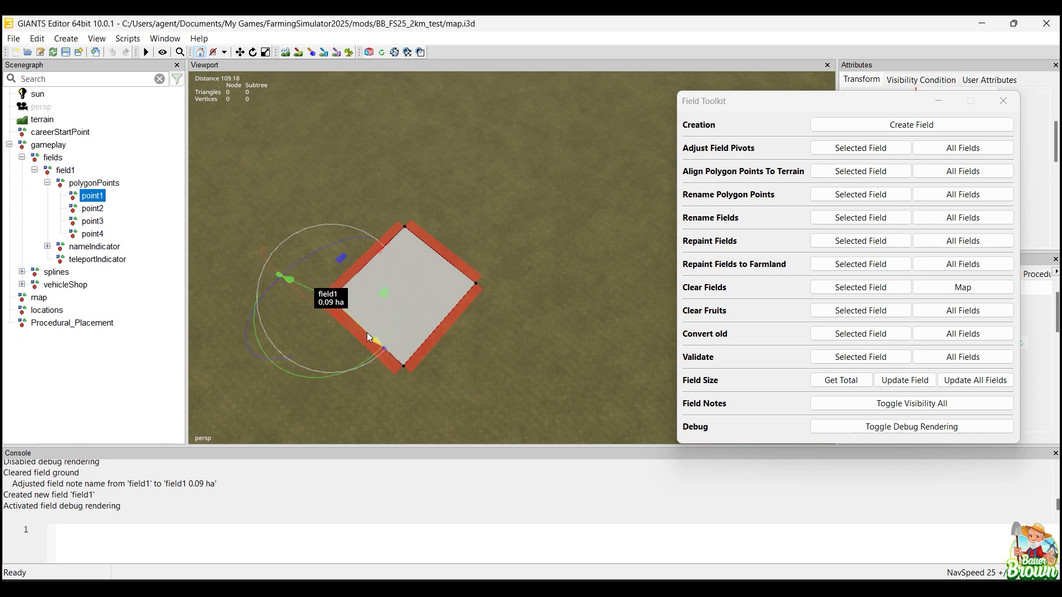
left_click_drag(366, 333, 299, 261)
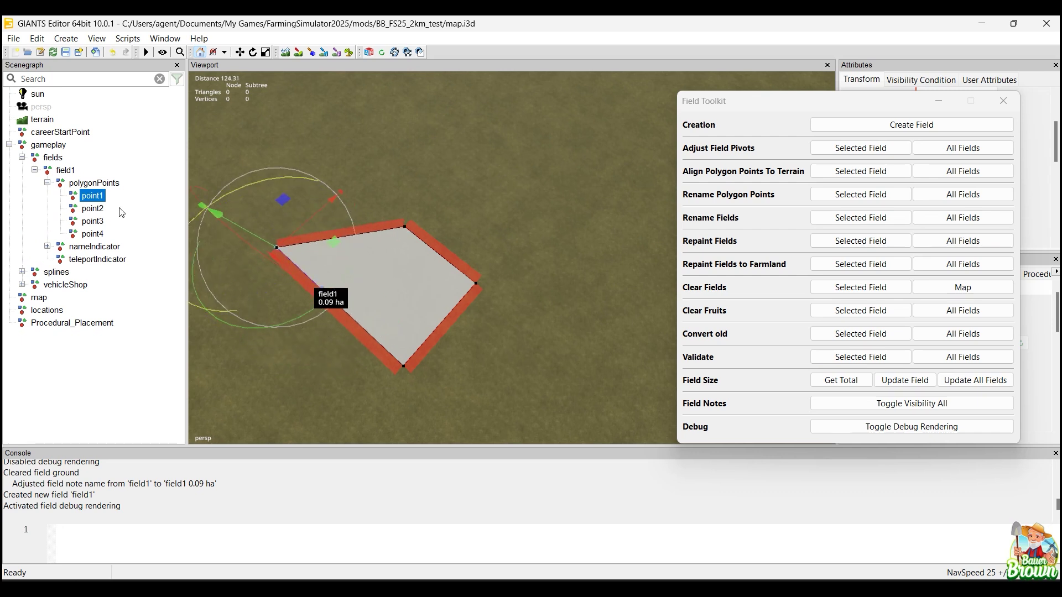
Step: Delete point2, point3 and point4 from field1's polygonPoints group, keeping only point1
left_click(102, 210)
left_click(91, 236)
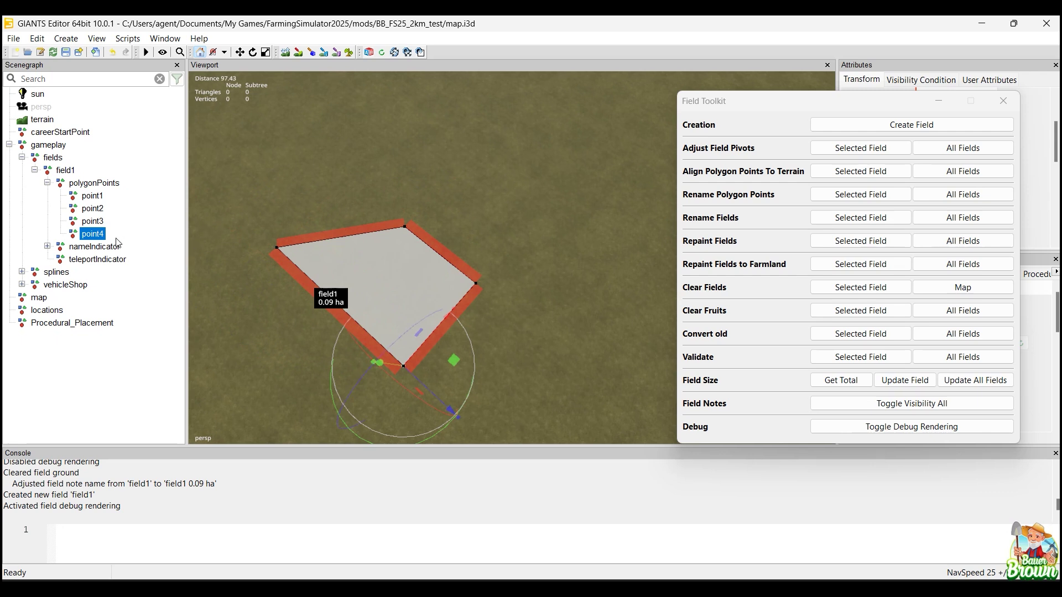
key("ctrl")
left_click(90, 209, "ctrl")
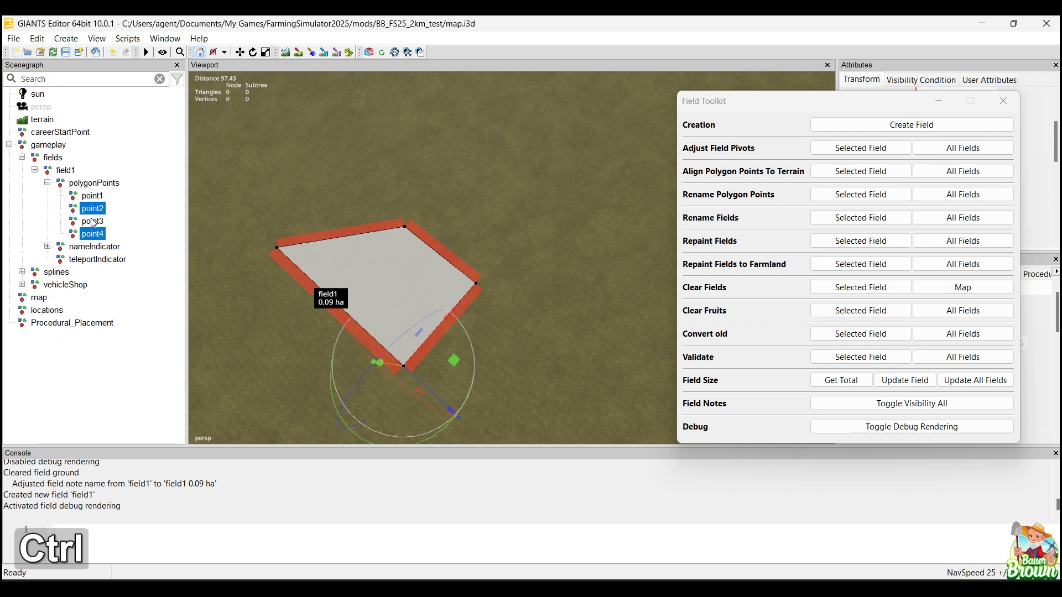
left_click(94, 223, "ctrl")
key("Delete")
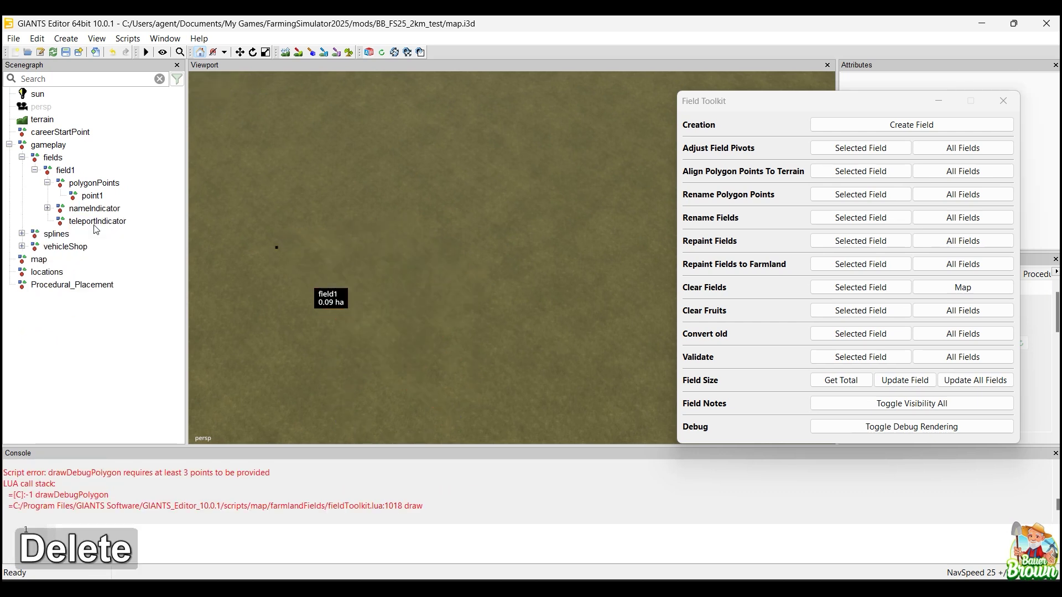
Step: Trace a closed, irregular curved outline for field1 by interactively placing copies of point1 around the field, with two lobes and a rounded end
left_click(92, 196)
key("alt")
middle_click_drag(495, 253, 491, 317, "alt")
key("ctrl+b")
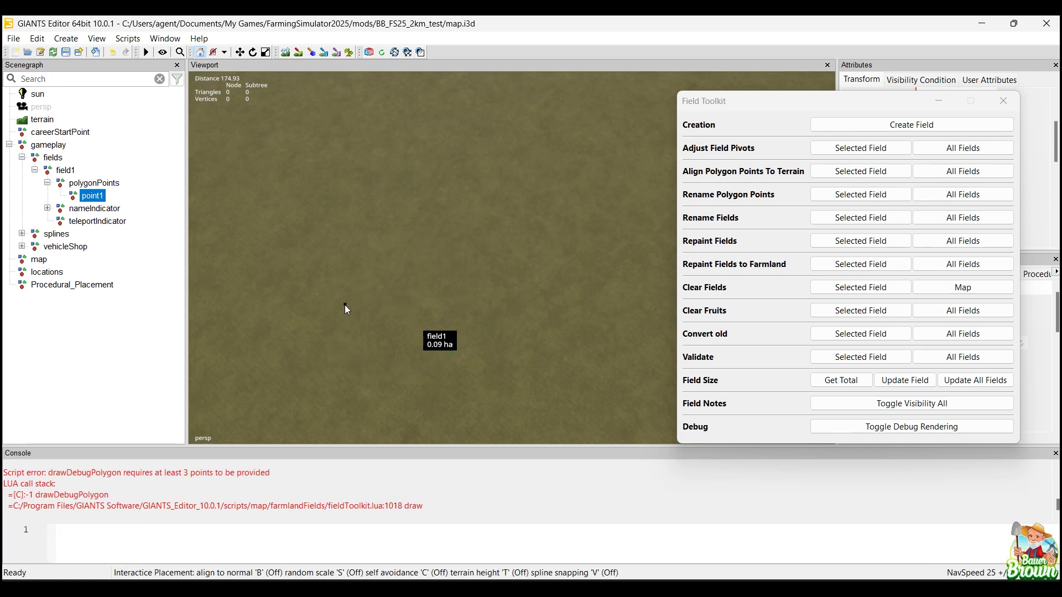
key("shift")
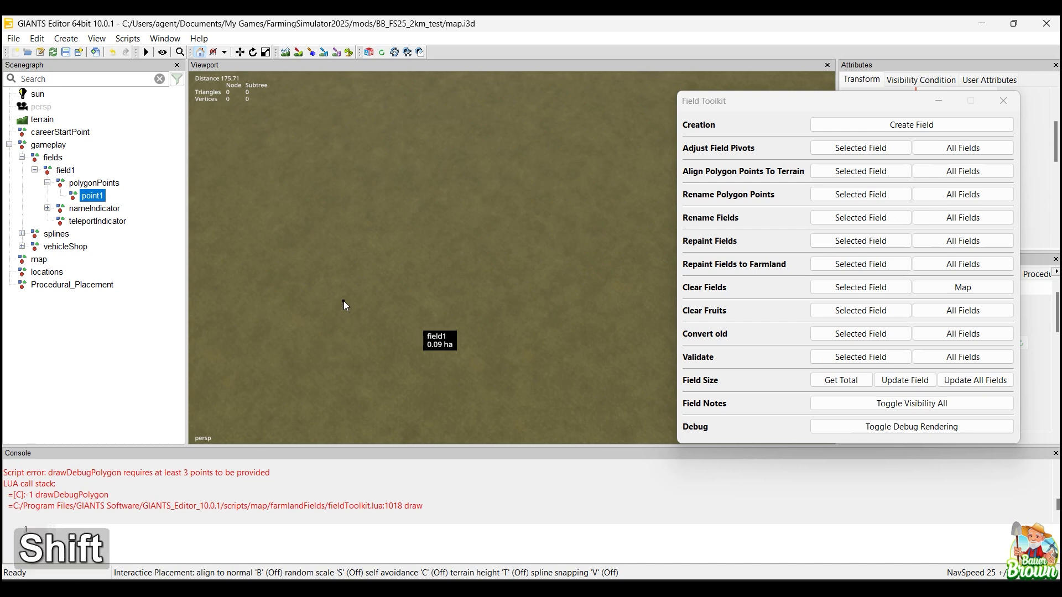
left_click(344, 241, "shift")
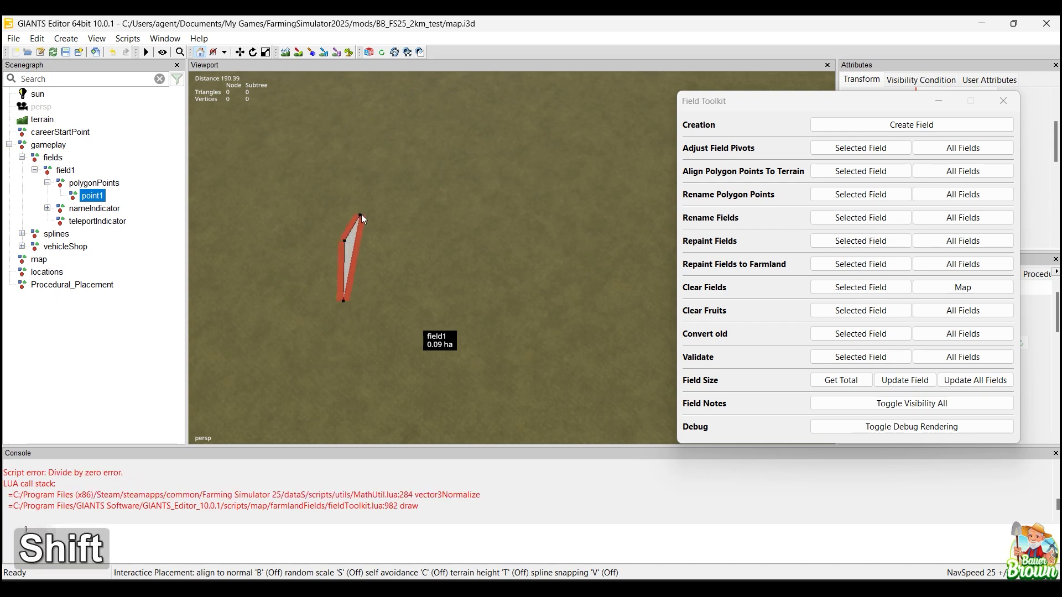
left_click(381, 185, "shift")
left_click(451, 136, "shift")
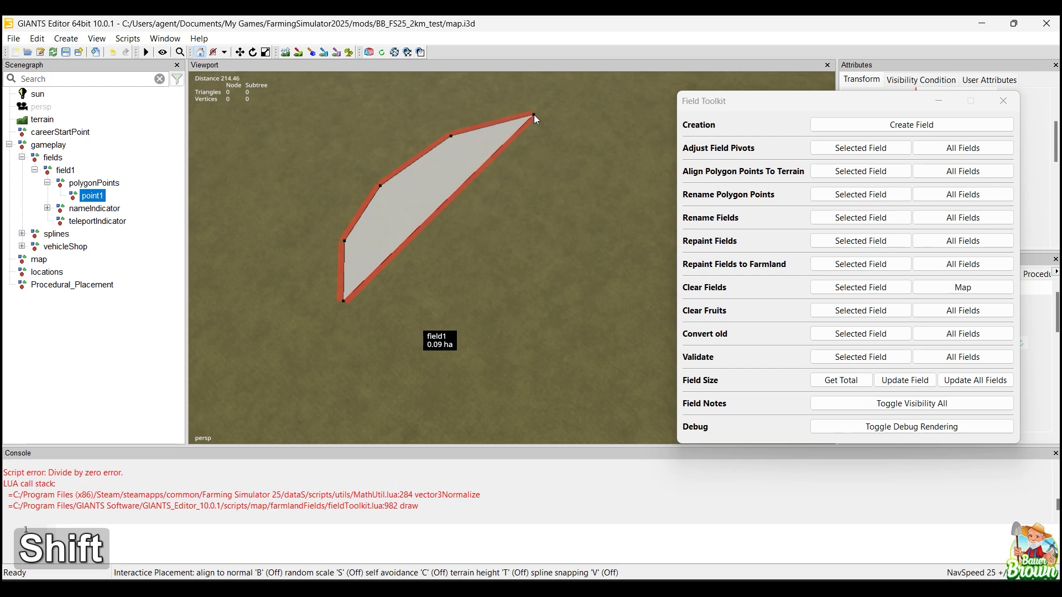
left_click(534, 115, "shift")
left_click(637, 128, "shift")
left_click(647, 150, "shift")
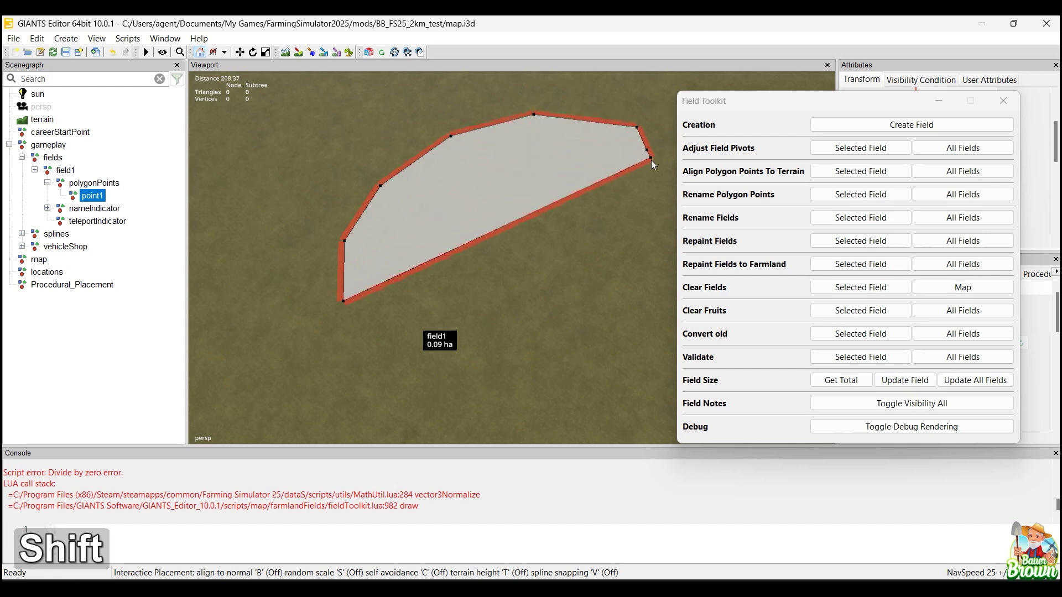
left_click(652, 164, "shift")
left_click(653, 186, "shift")
left_click(653, 200, "shift")
left_click(652, 205, "shift")
left_click(630, 216, "shift")
left_click(619, 217, "shift")
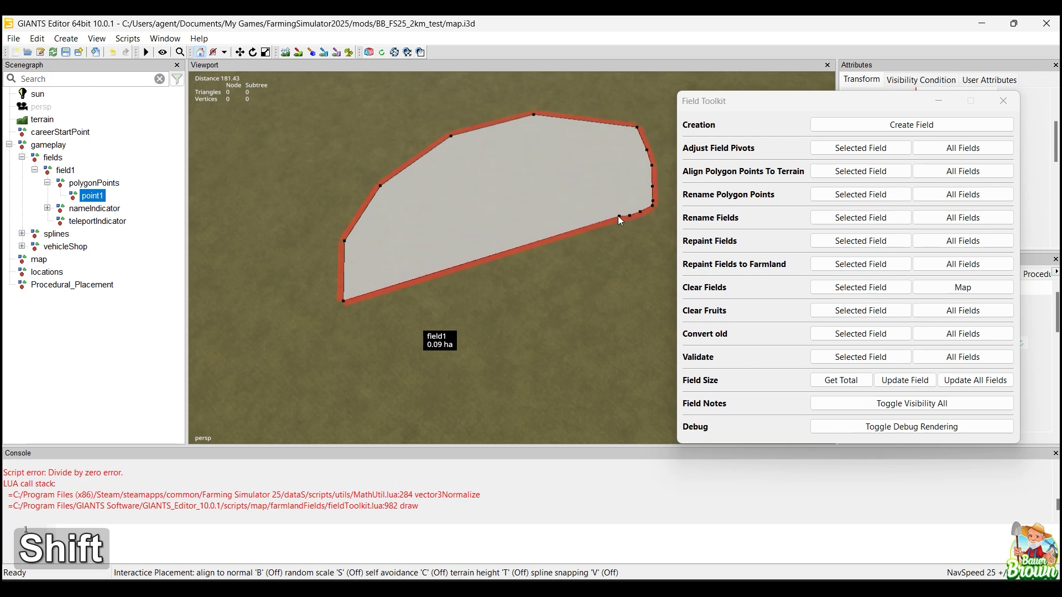
left_click(609, 210, "shift")
left_click(600, 203, "shift")
left_click(592, 193, "shift")
left_click(589, 190, "shift")
left_click(583, 194, "shift")
left_click(578, 204, "shift")
left_click(577, 221, "shift")
left_click(586, 247, "shift")
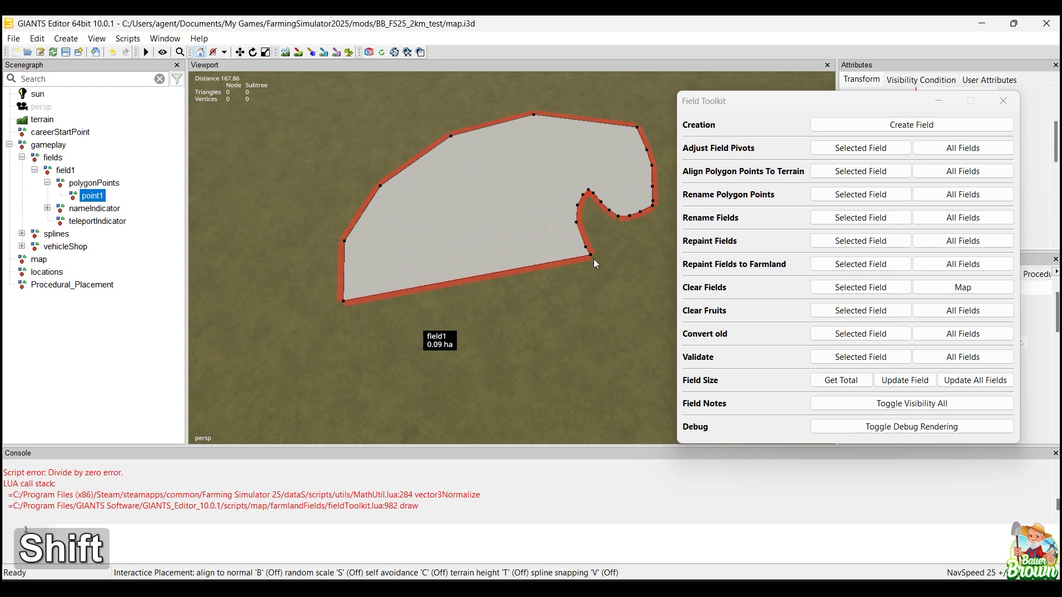
left_click(605, 283, "shift")
left_click(592, 301, "shift")
left_click(559, 300, "shift")
left_click(532, 278, "shift")
left_click(512, 245, "shift")
left_click(500, 215, "shift")
left_click(483, 207, "shift")
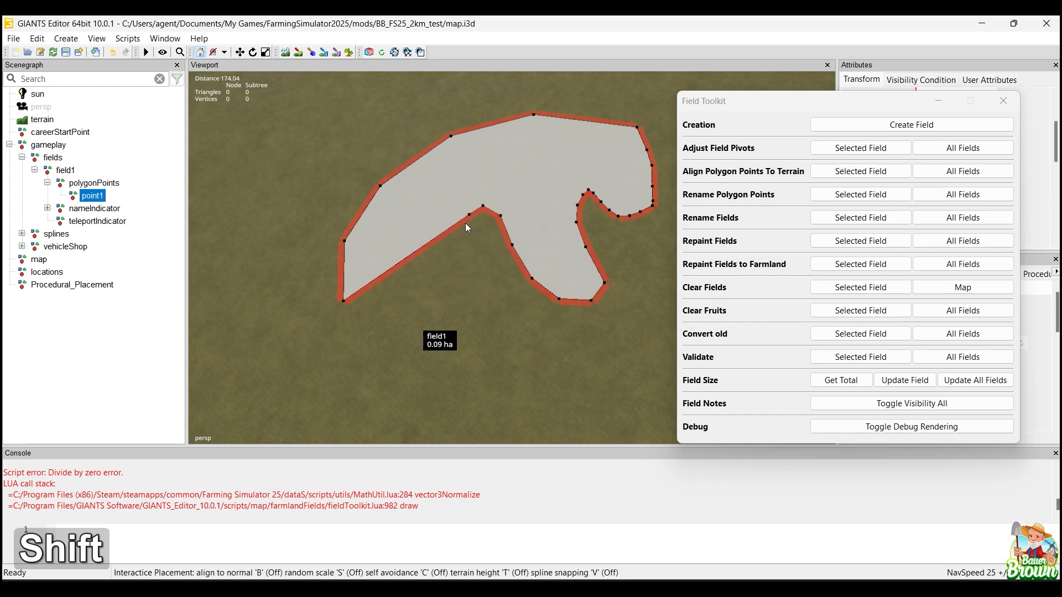
left_click(465, 226, "shift")
left_click(456, 253, "shift")
left_click(434, 276, "shift")
left_click(412, 299, "shift")
left_click(400, 345, "shift")
left_click(350, 381, "shift")
left_click(321, 383, "shift")
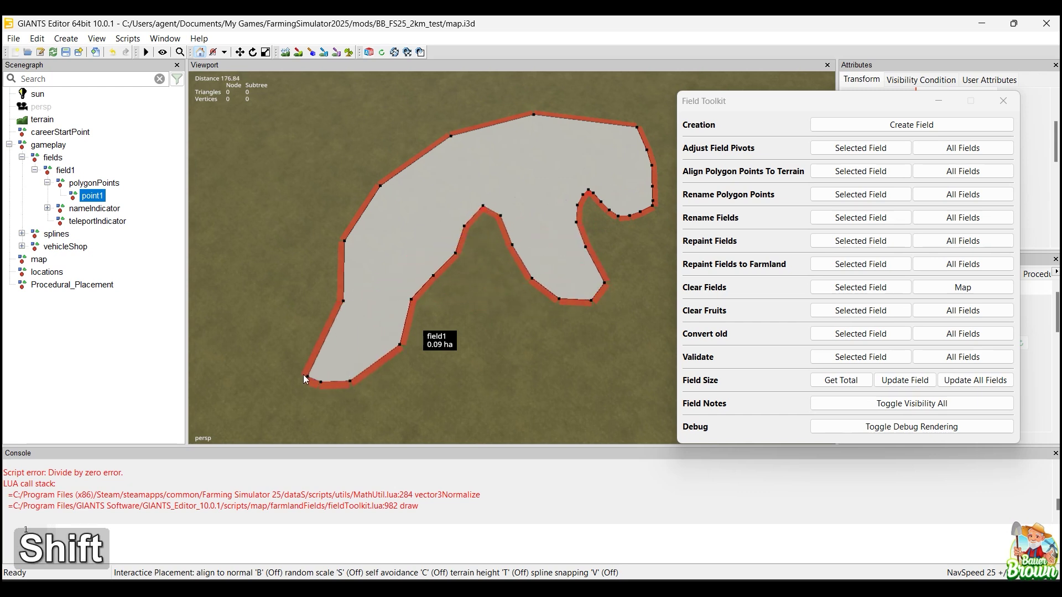
left_click(295, 368, "shift")
left_click(270, 346, "shift")
left_click(255, 316, "shift")
left_click(255, 298, "shift")
left_click(264, 280, "shift")
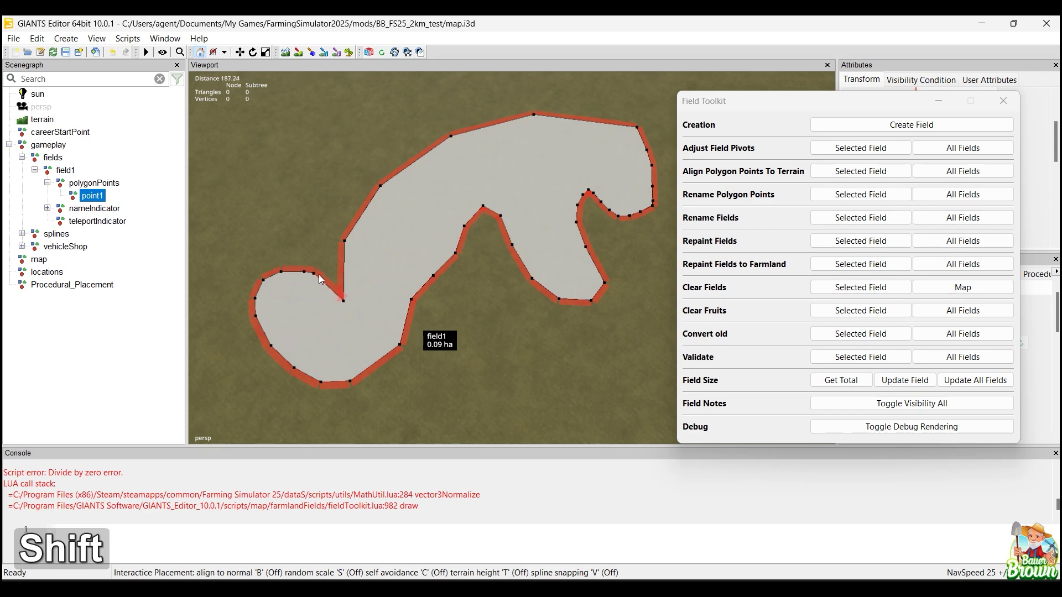
left_click(333, 282, "shift")
Step: Rename the polygon points of field1 in sequence with the Field Toolkit and refresh the scenegraph list
middle_click_drag(513, 344, 531, 327, "alt")
scroll(532, 330, "down", 2)
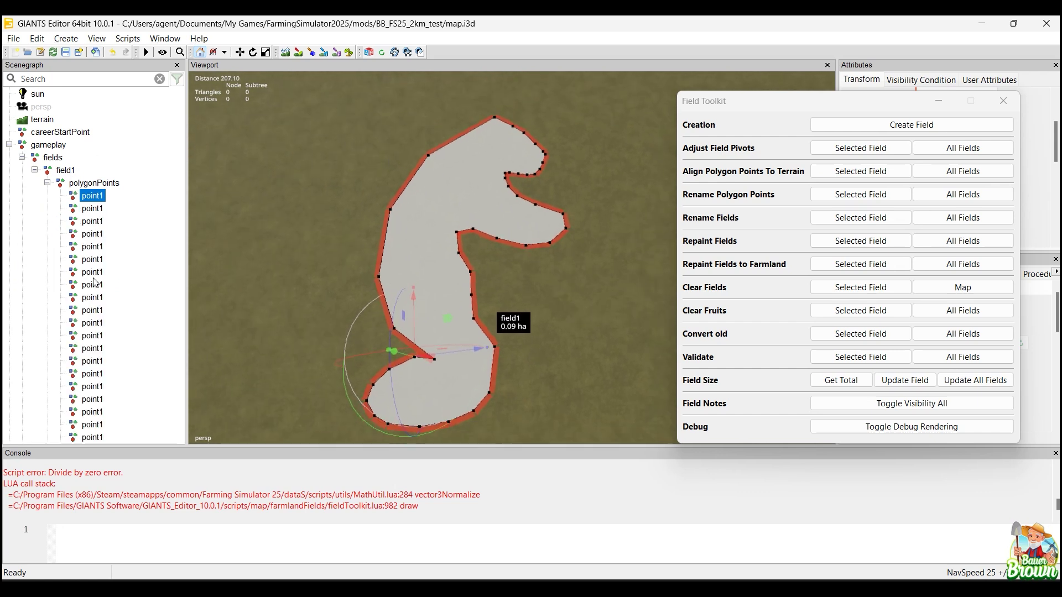
left_click(79, 185)
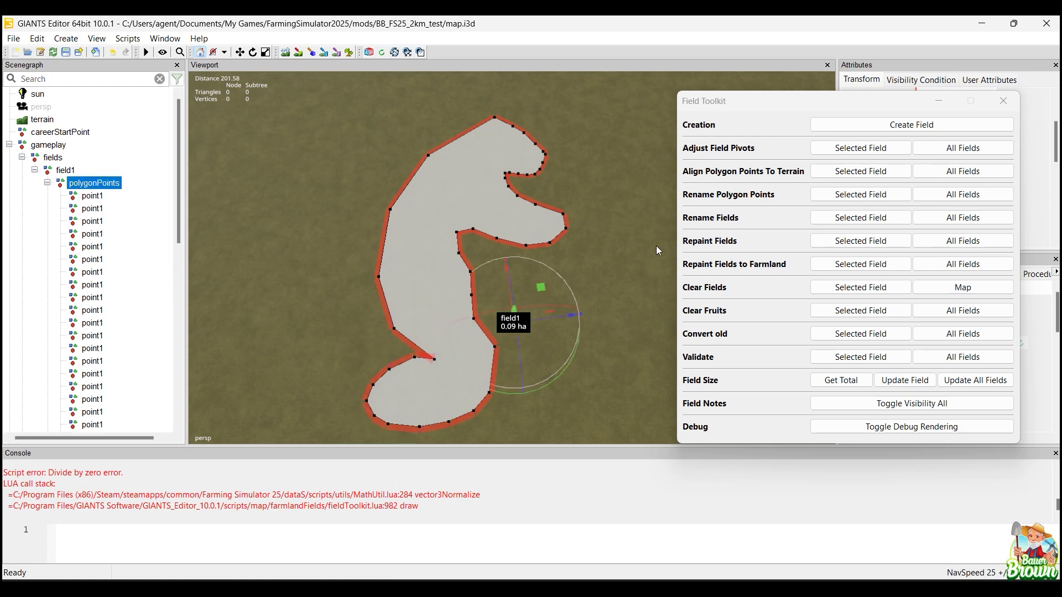
left_click(71, 170)
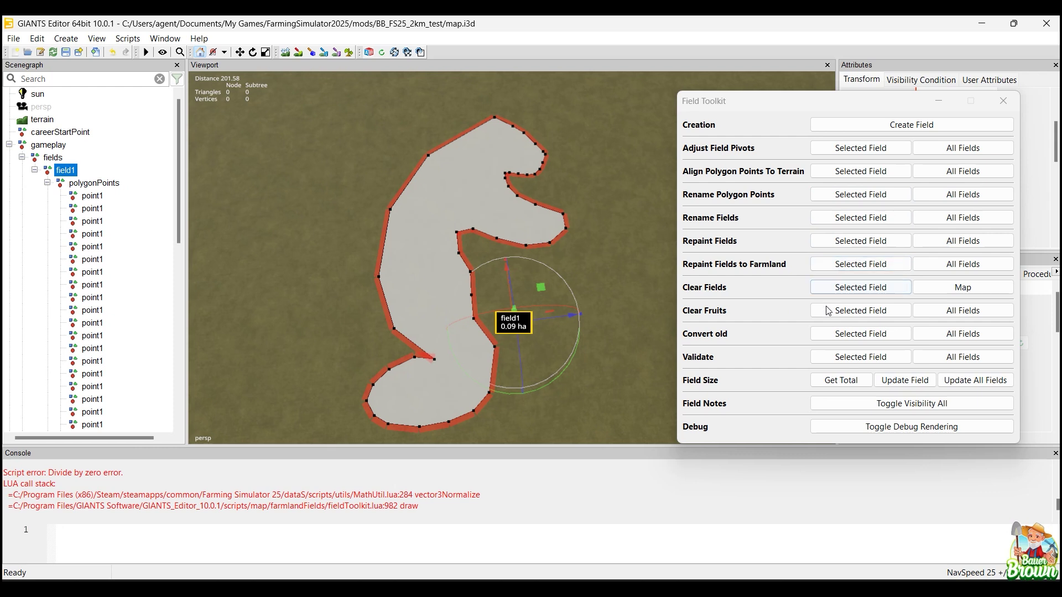
left_click(834, 197)
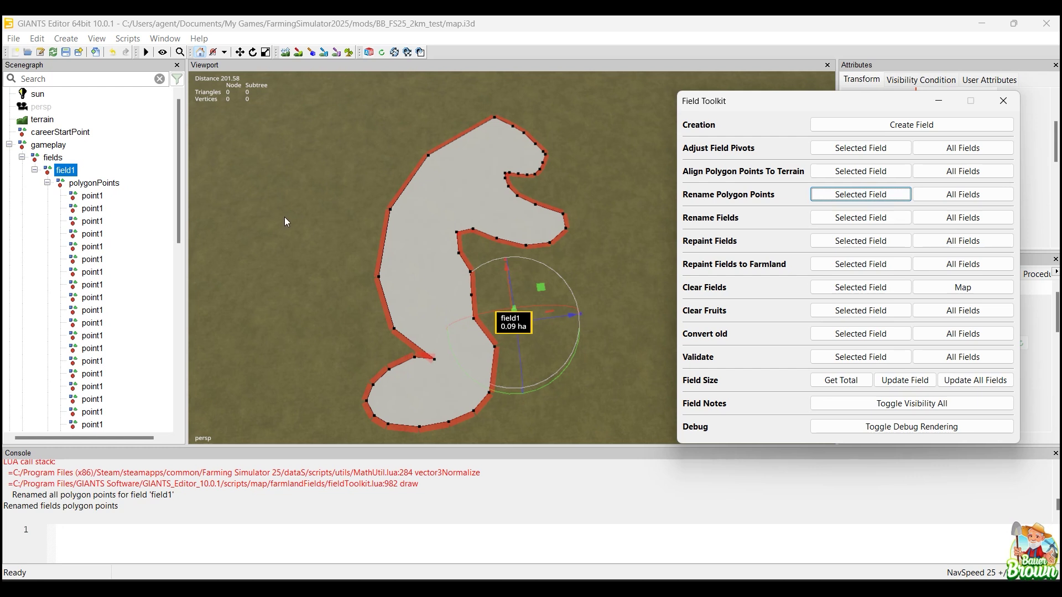
left_click(141, 166)
left_click_drag(178, 175, 197, 163)
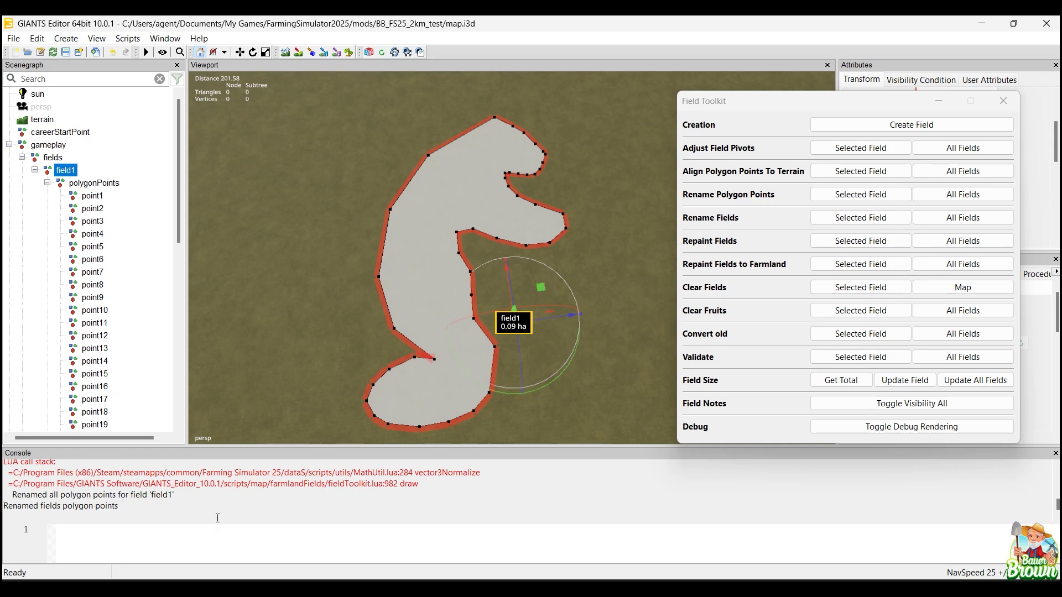
Step: Switch to File Explorer and open the data/masks folder of BB_FS25_2km_test in the FarmingSimulator2025 mods folder
key("alt+Tab")
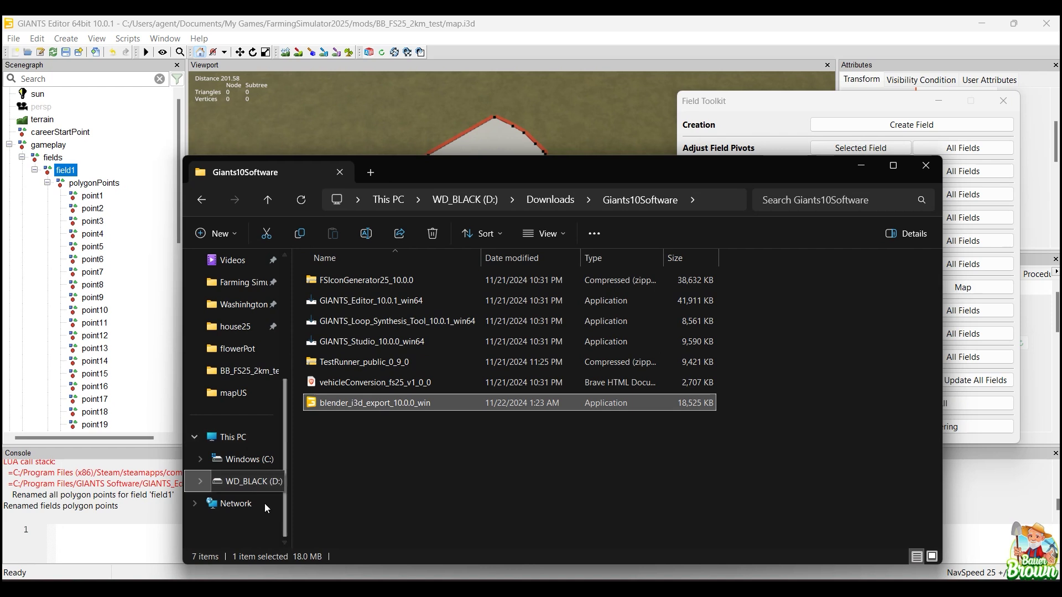
scroll(238, 338, "up", 3)
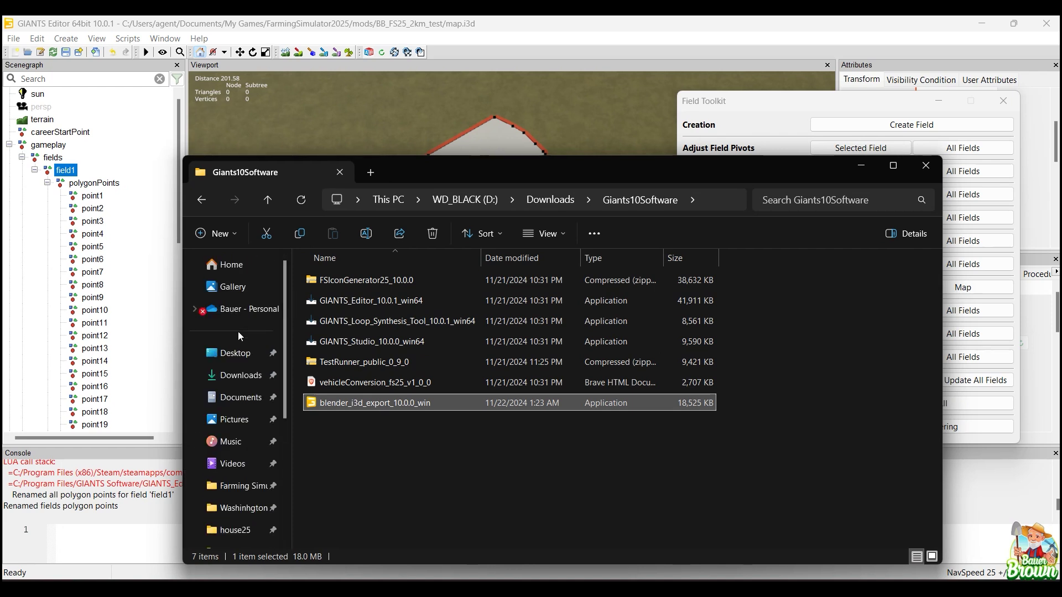
left_click(239, 397)
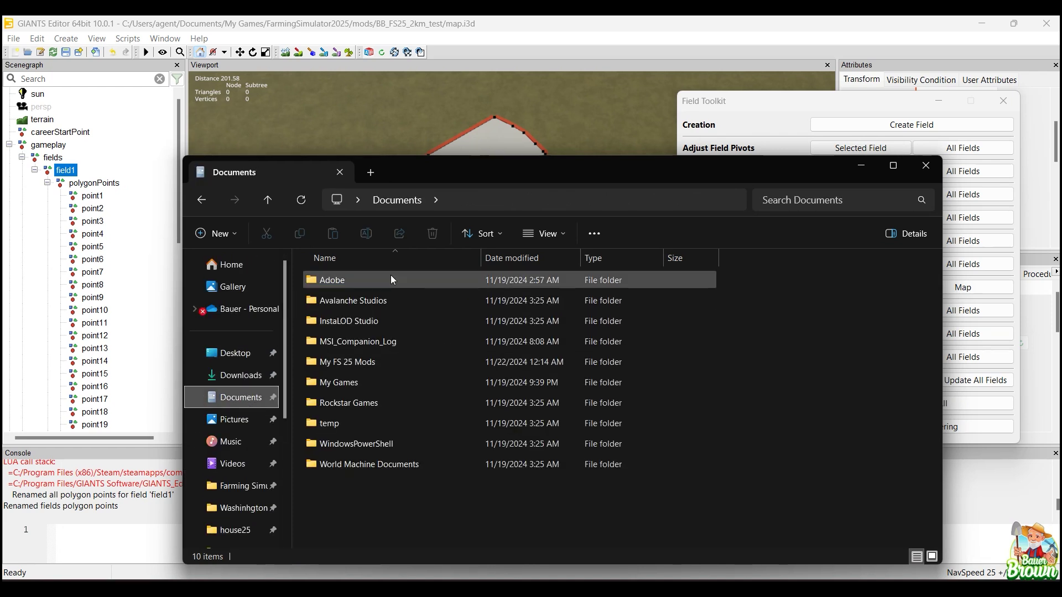
double_click(380, 380)
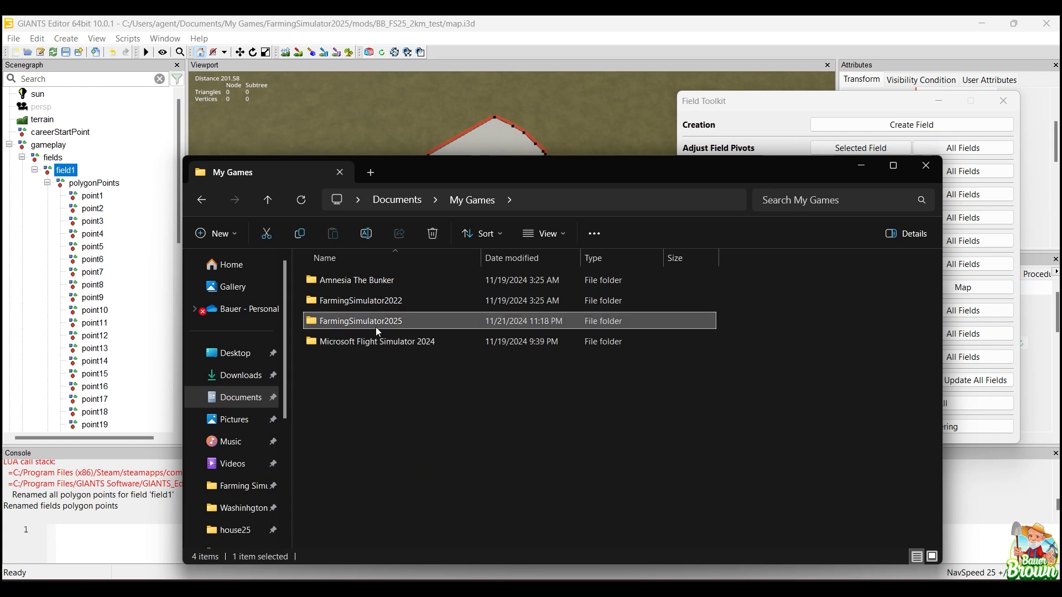
double_click(376, 322)
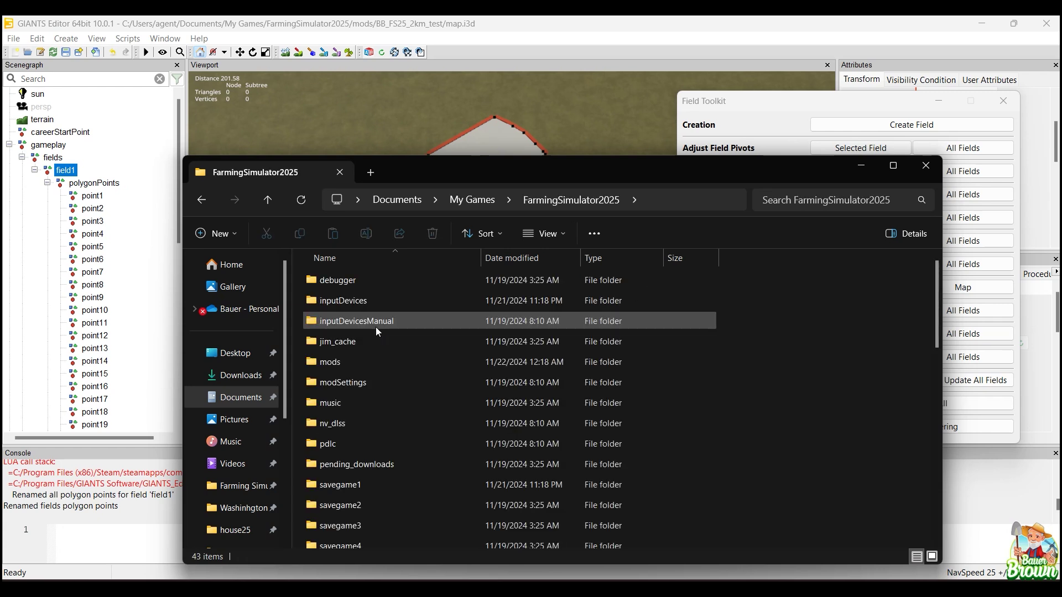
double_click(369, 365)
left_click(361, 283)
double_click(362, 283)
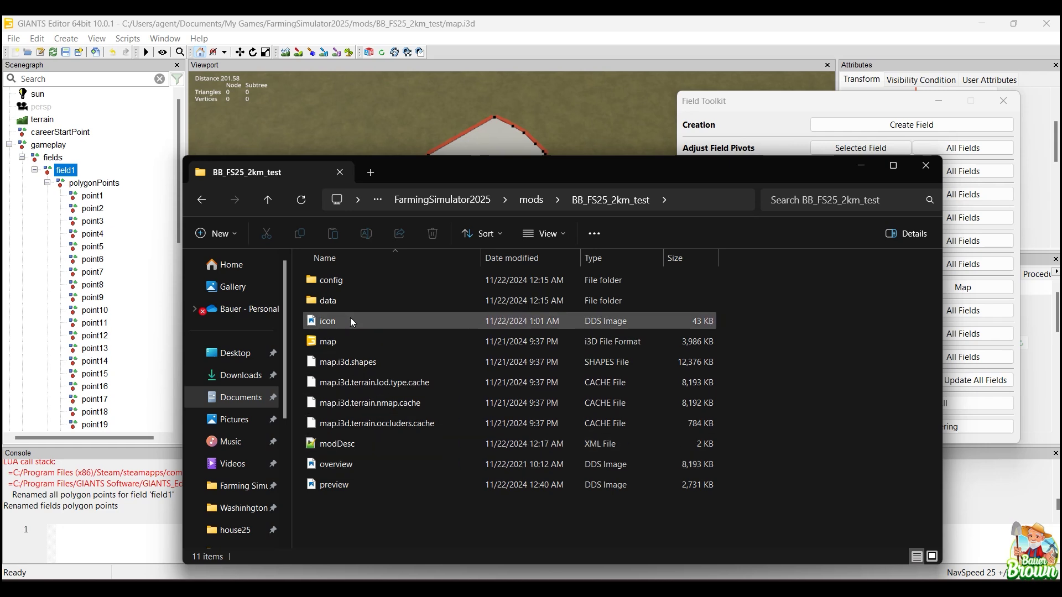
double_click(373, 297)
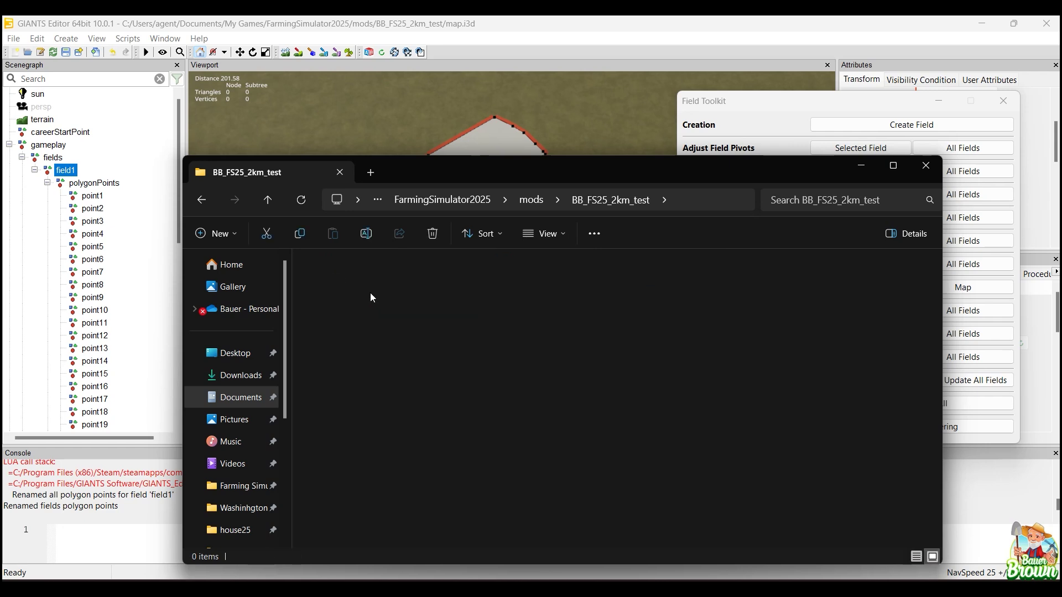
double_click(402, 292)
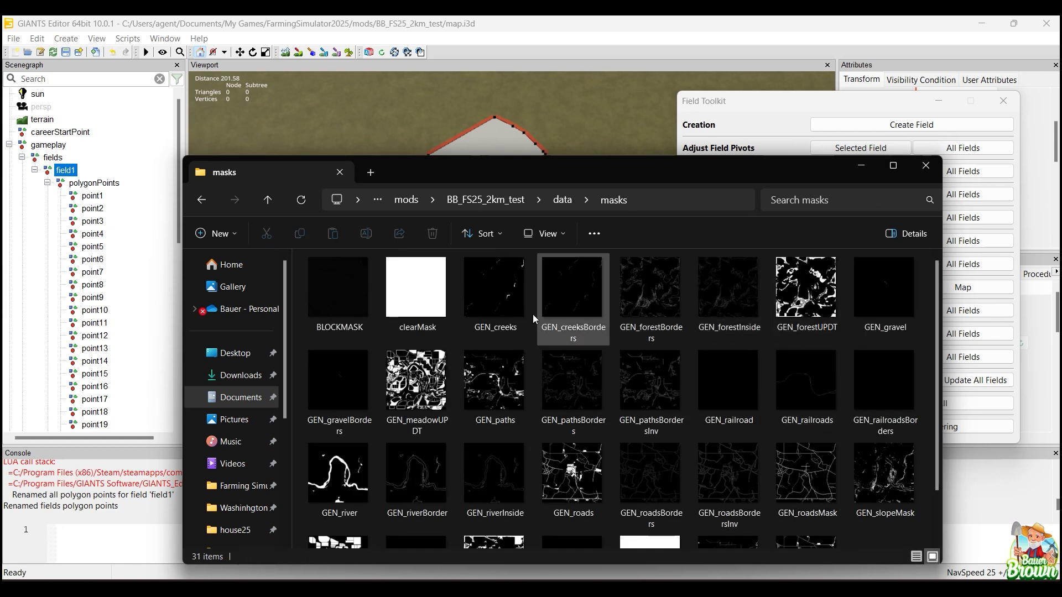
Step: Browse the mask images, view the field shapes in PG_acres.png, and return to GIANTS Editor
left_click_drag(622, 170, 565, 100)
scroll(709, 302, "down", 1)
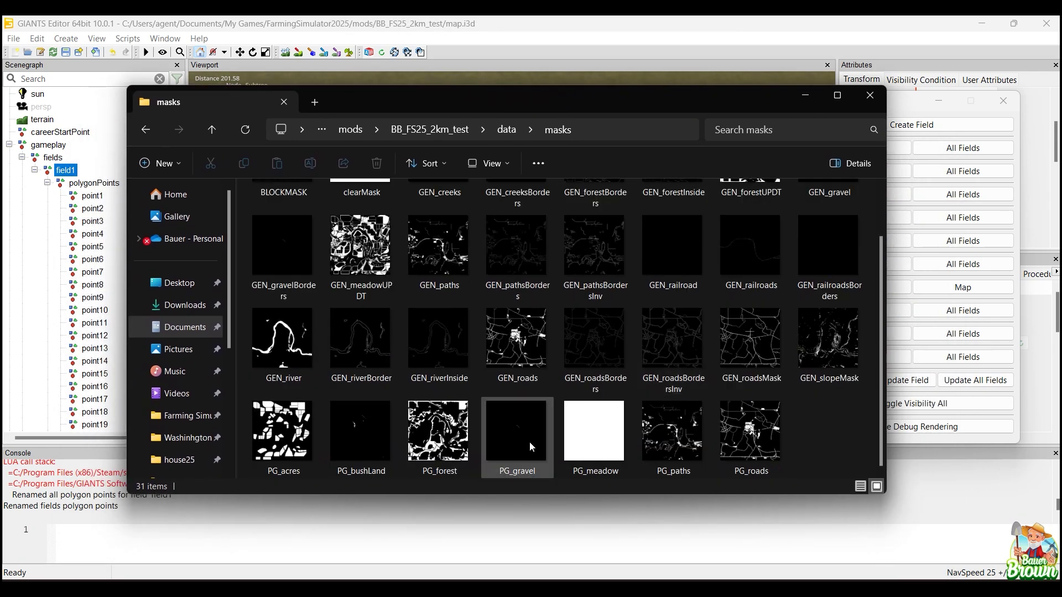
mouse_move(529, 441)
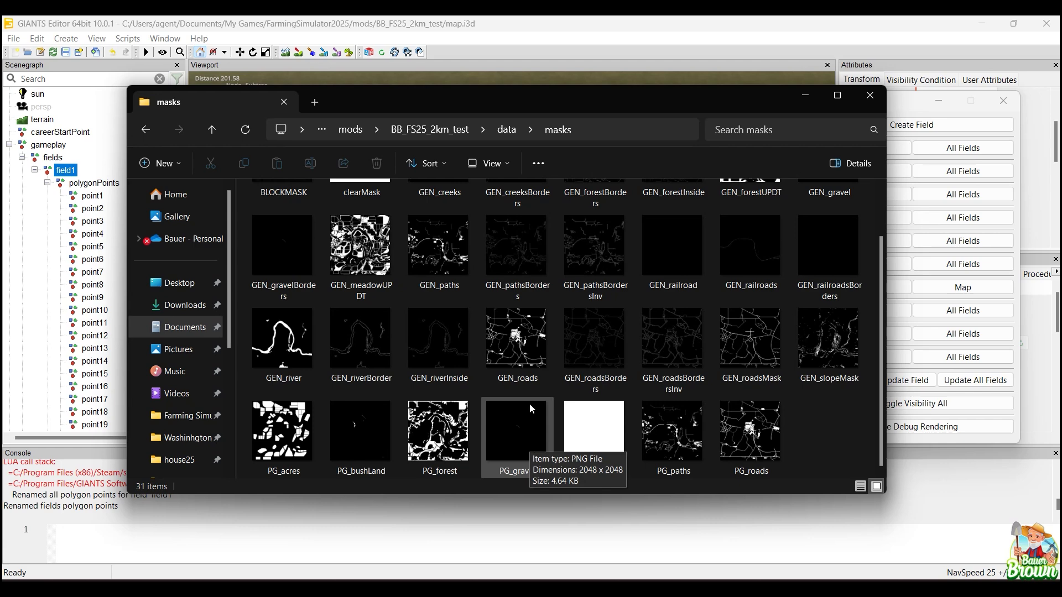
scroll(562, 397, "up", 1)
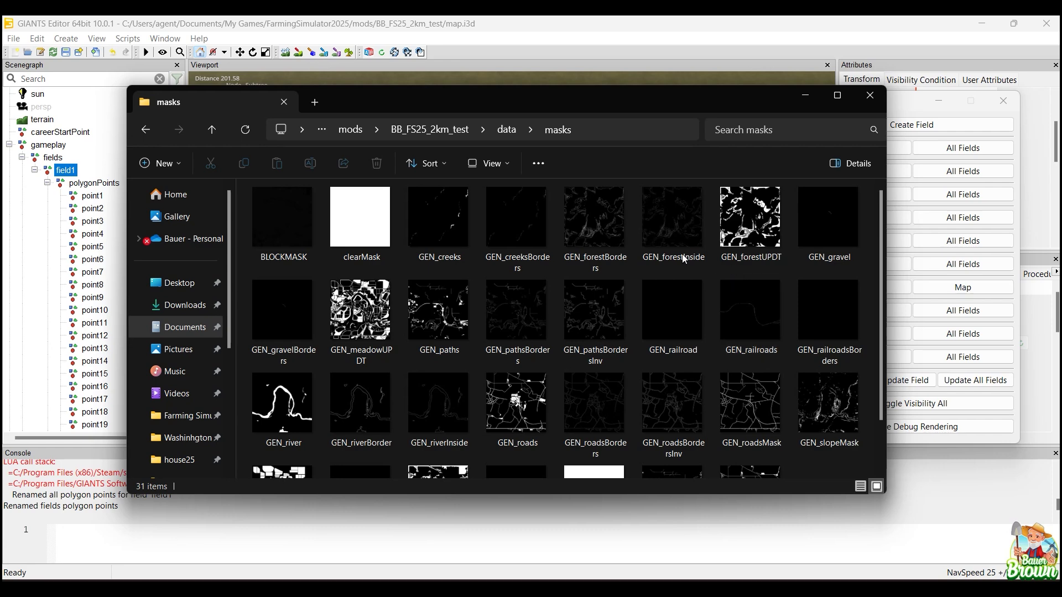
scroll(620, 382, "down", 1)
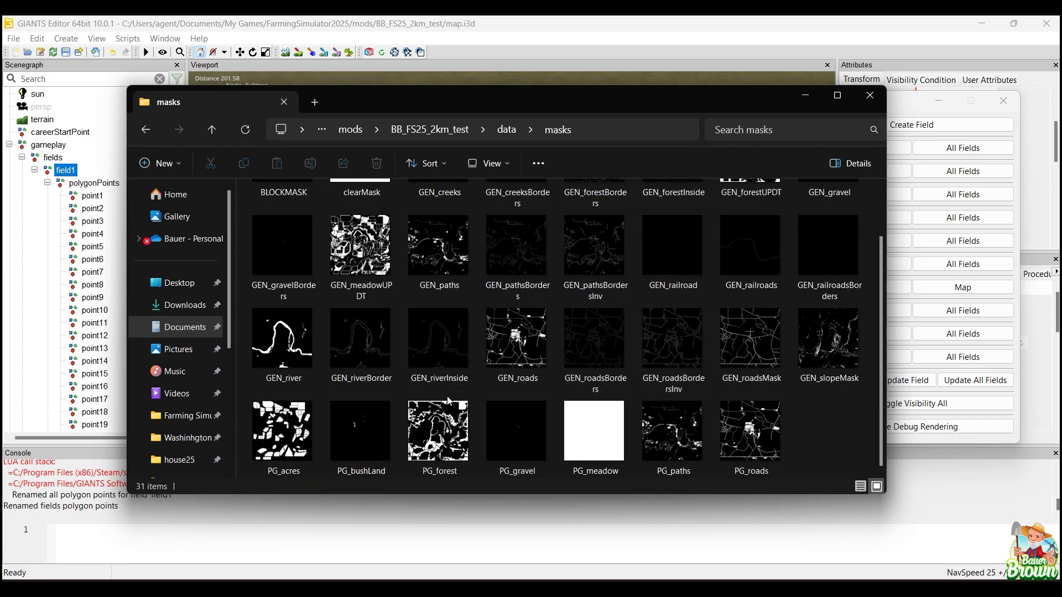
double_click(304, 429)
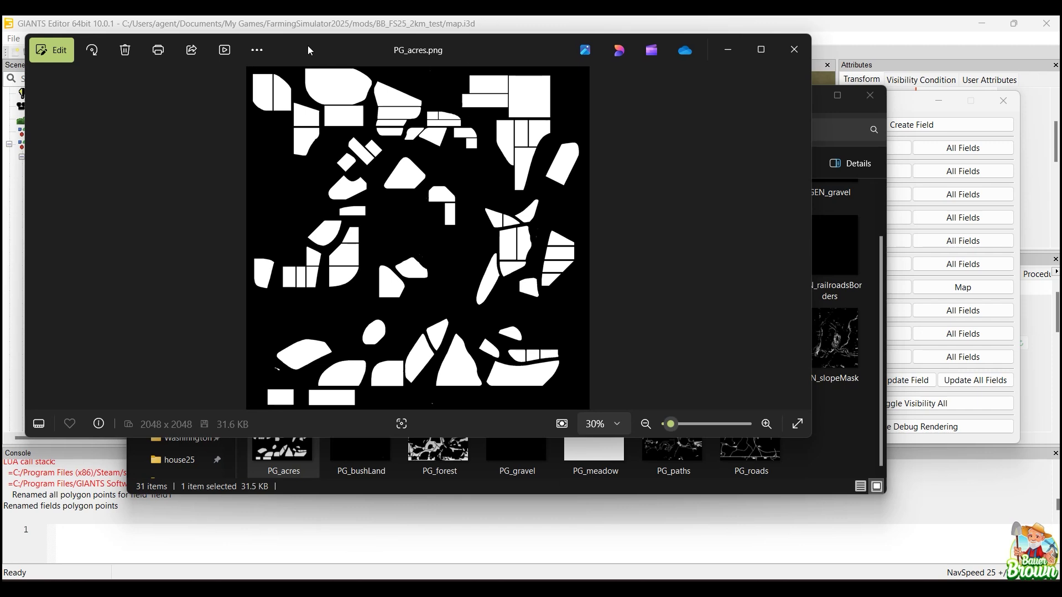
left_click_drag(308, 46, 440, 162)
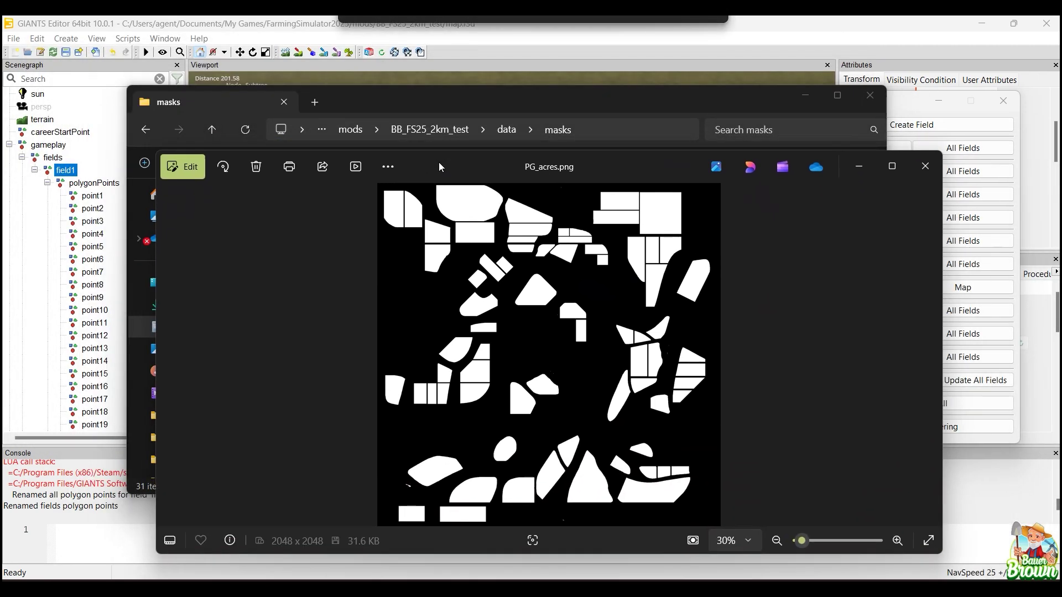
left_click(916, 179)
left_click(804, 97)
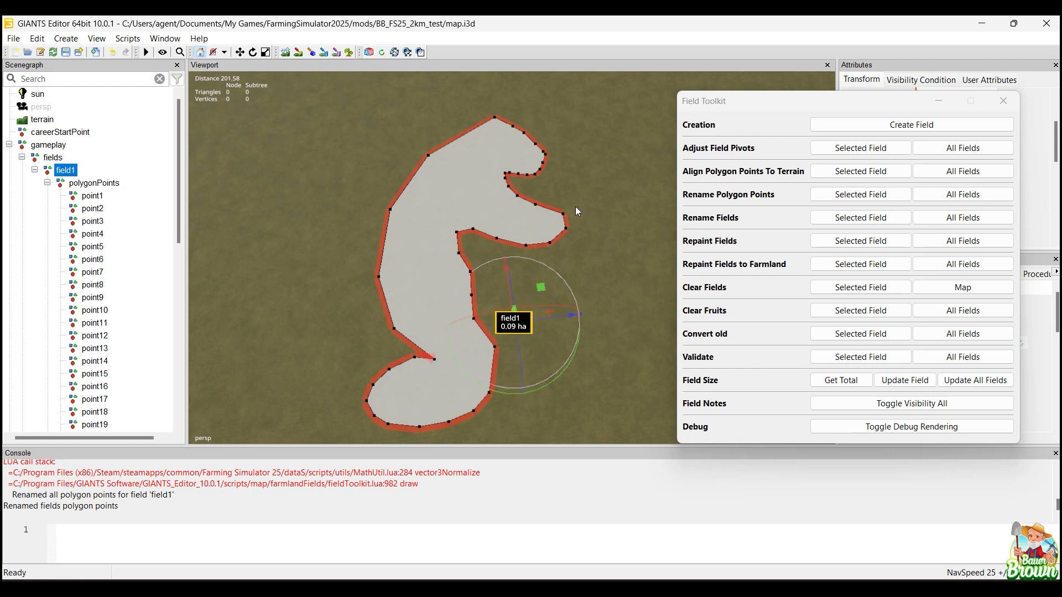
middle_click_drag(609, 182, 518, 293, "alt")
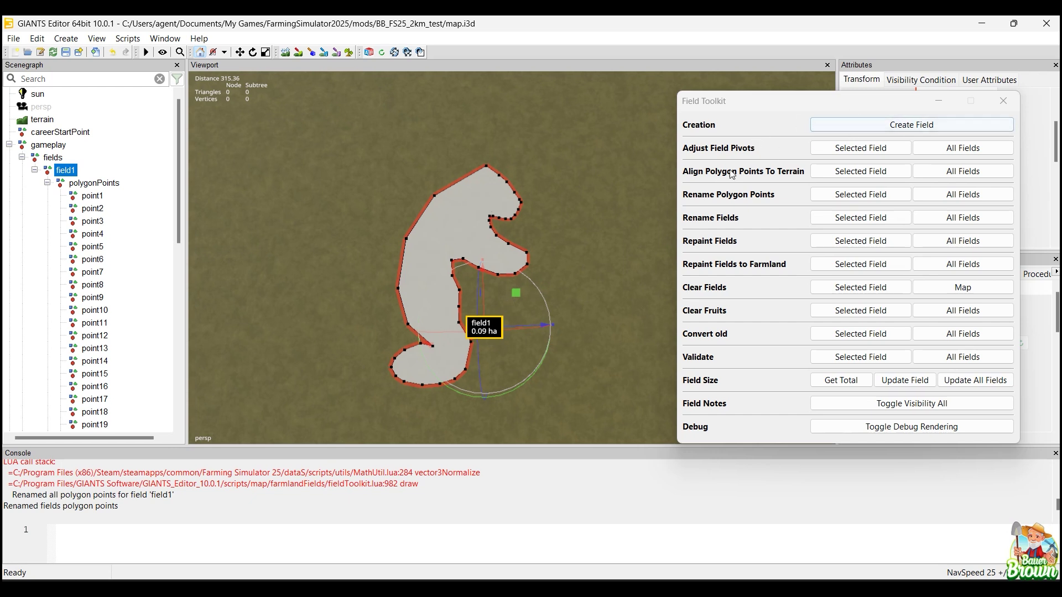
left_click(861, 171)
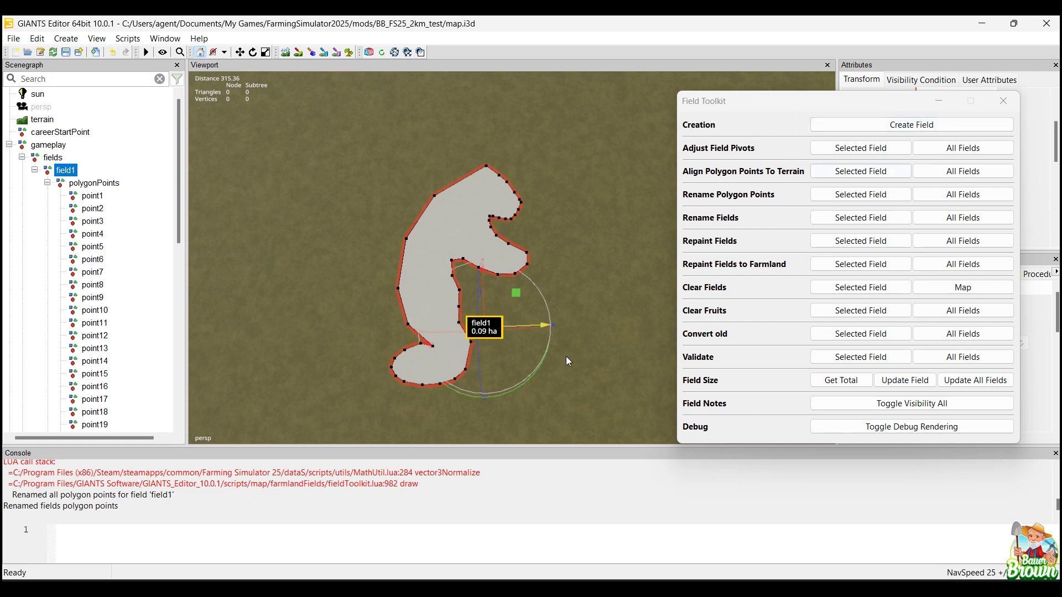
Step: Repaint field1 with the Field Toolkit and toggle debug rendering off and on to inspect the painted ground
left_click(852, 247)
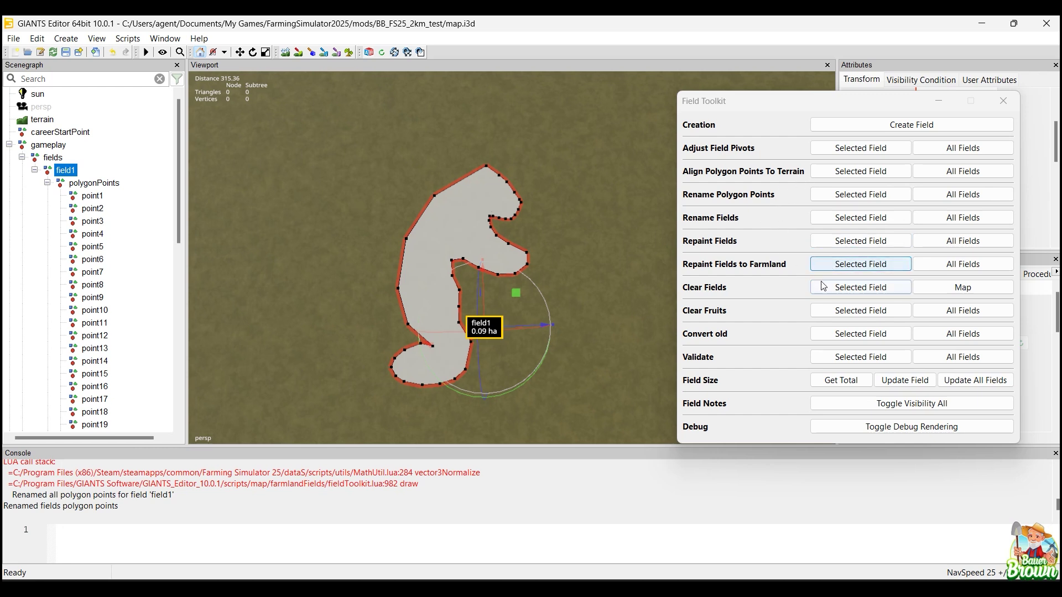
left_click(845, 248)
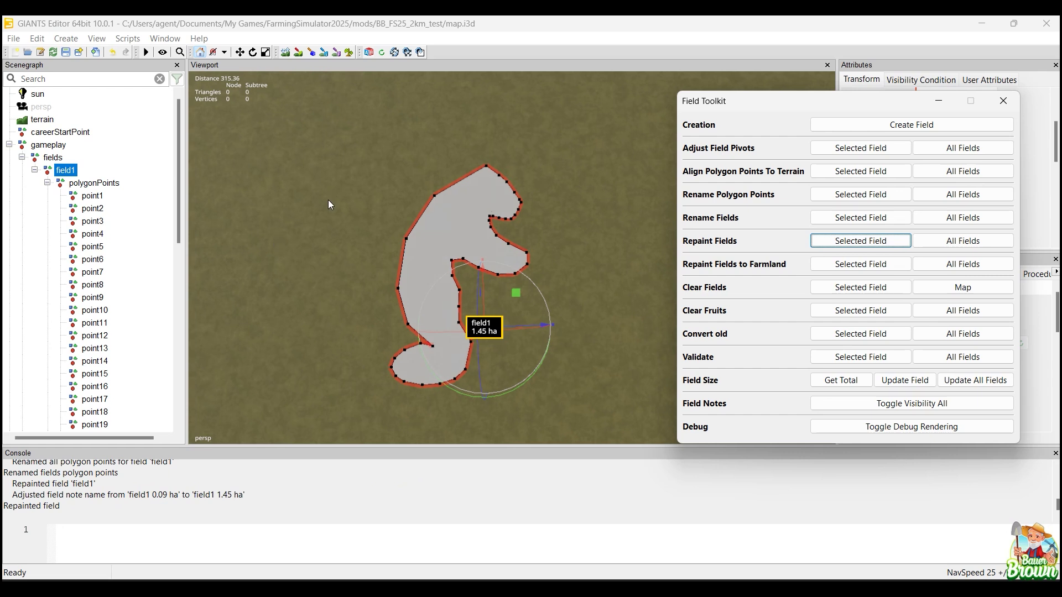
left_click(908, 427)
left_click_drag(593, 303, 473, 270, "alt")
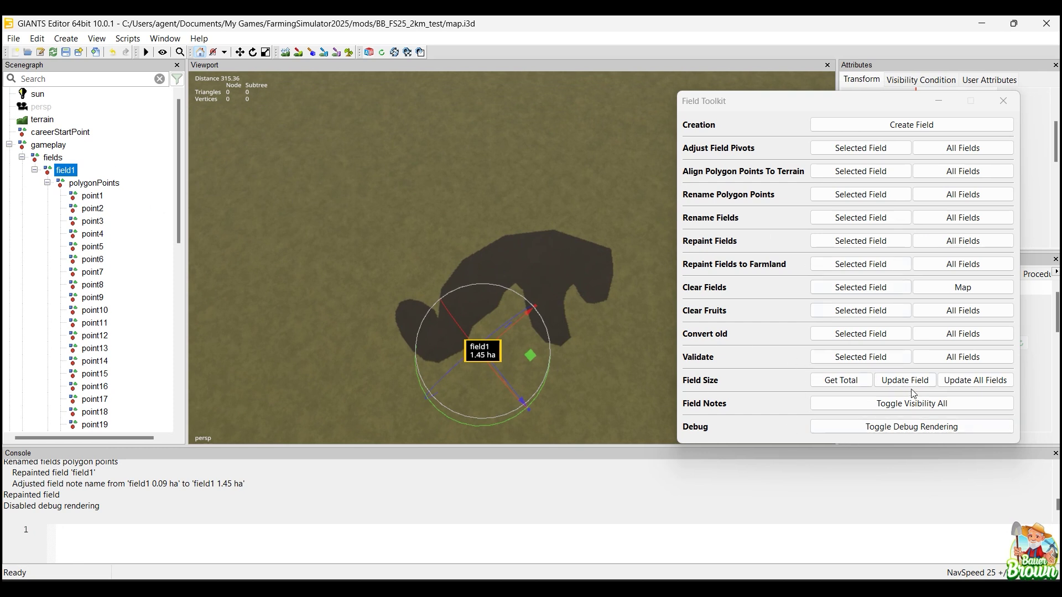
left_click(907, 426)
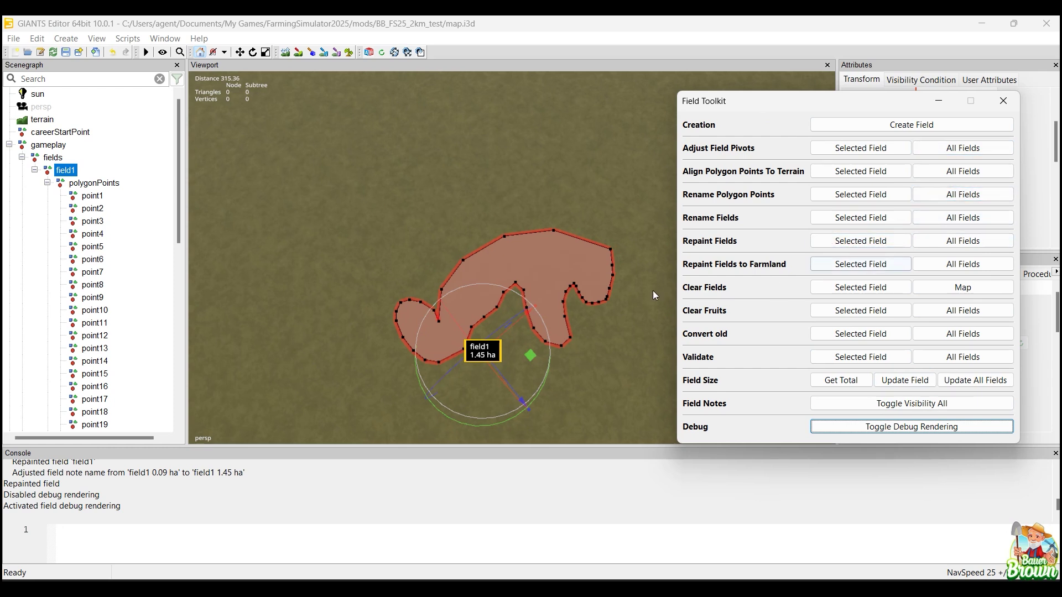
Step: Turn off debug rendering and clear the painted ground of field1
left_click(904, 430)
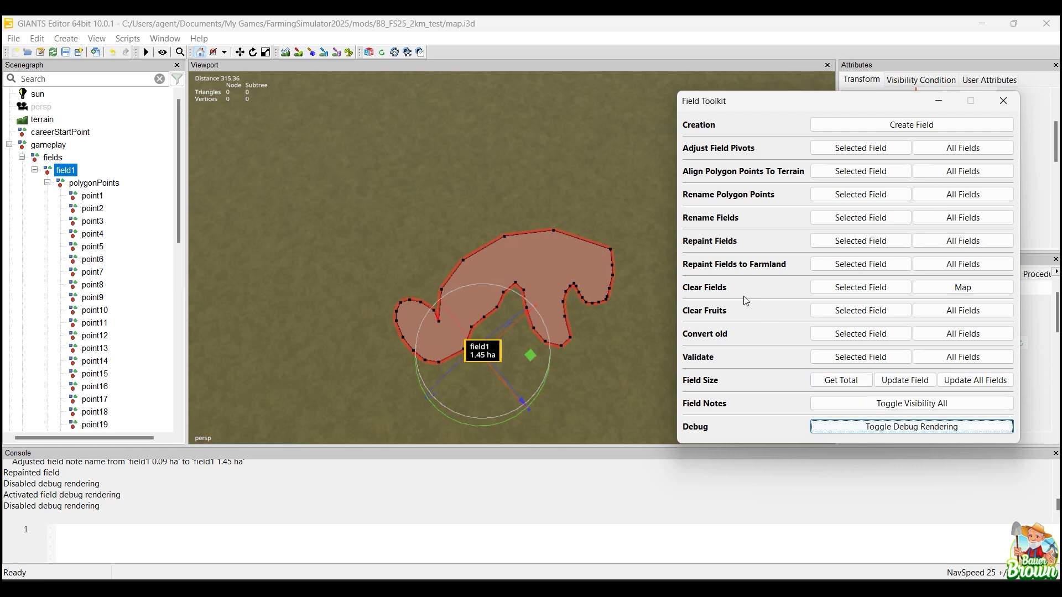
left_click(861, 287)
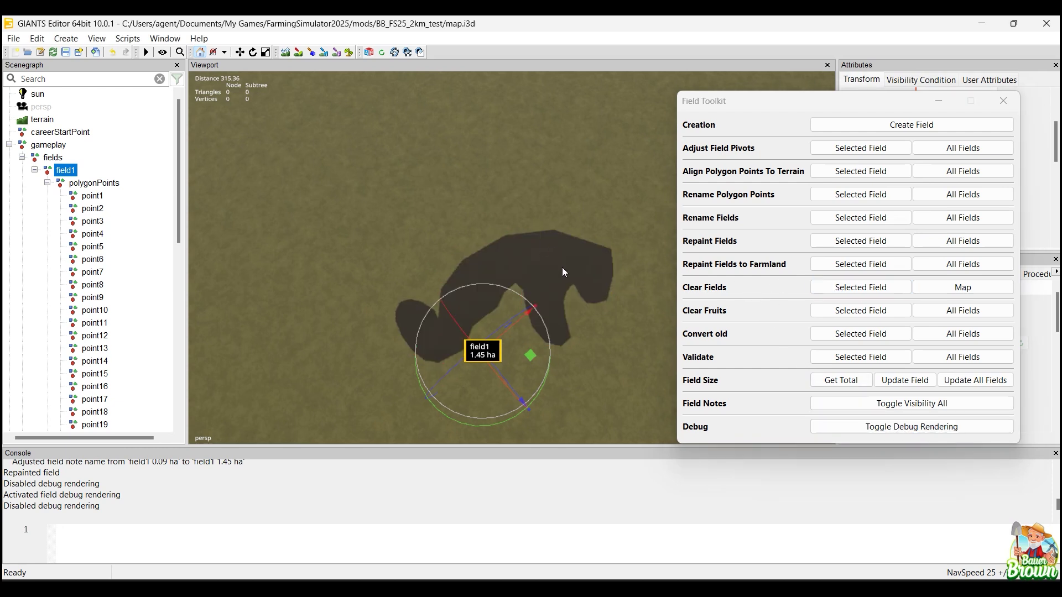
left_click(846, 288)
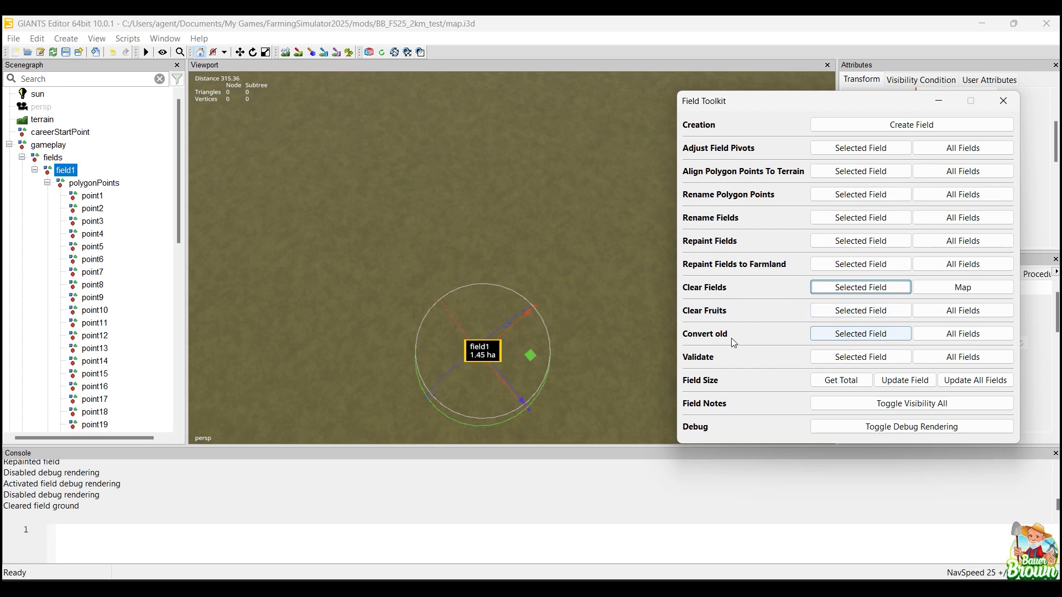
Step: Convert field1 with the Convert old function and expand the new field2 in the scenegraph
left_click(880, 336)
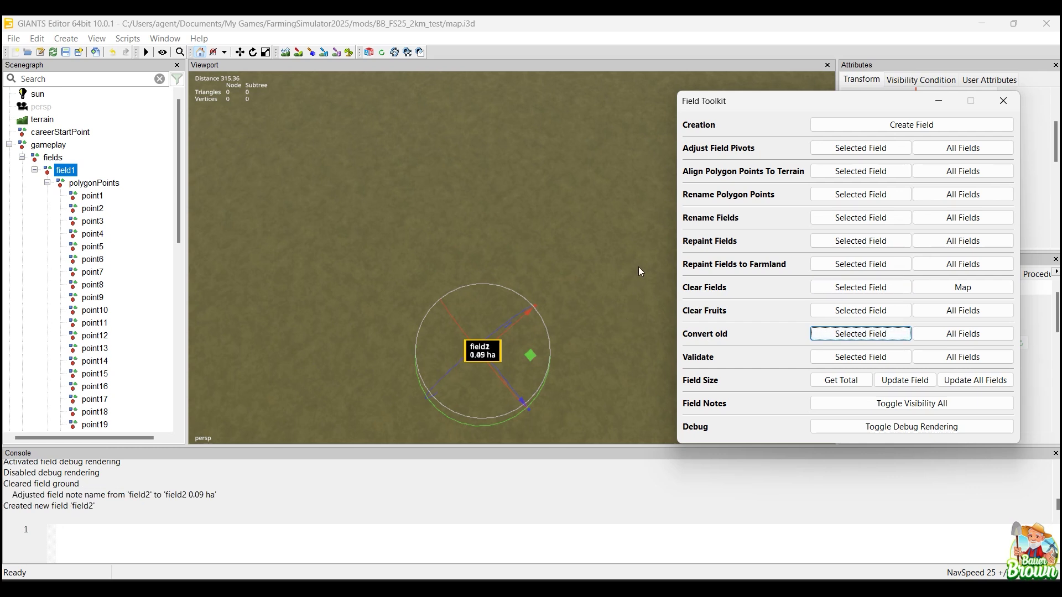
left_click(35, 170)
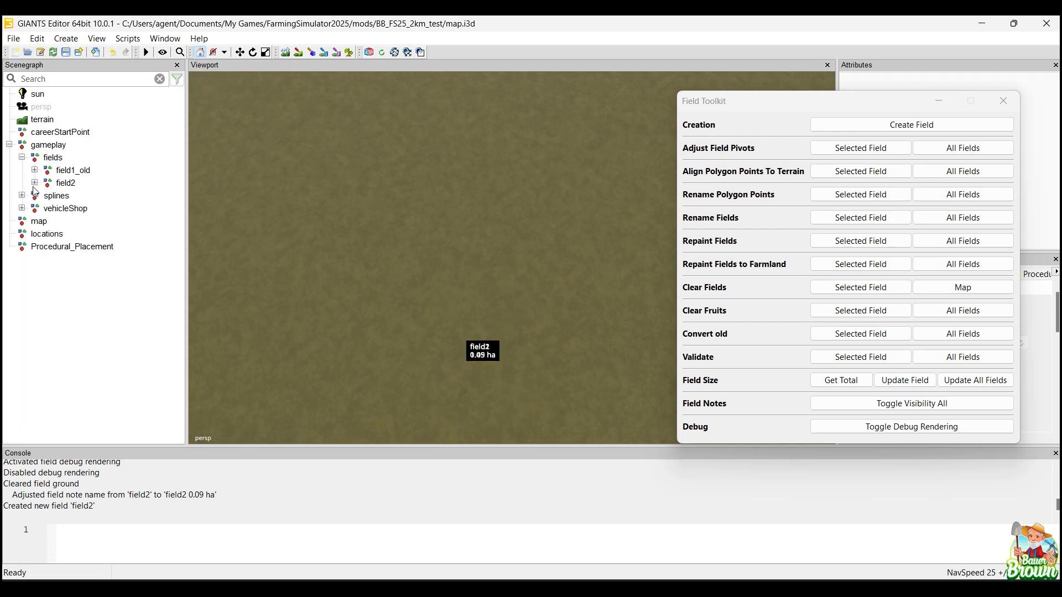
left_click(35, 183)
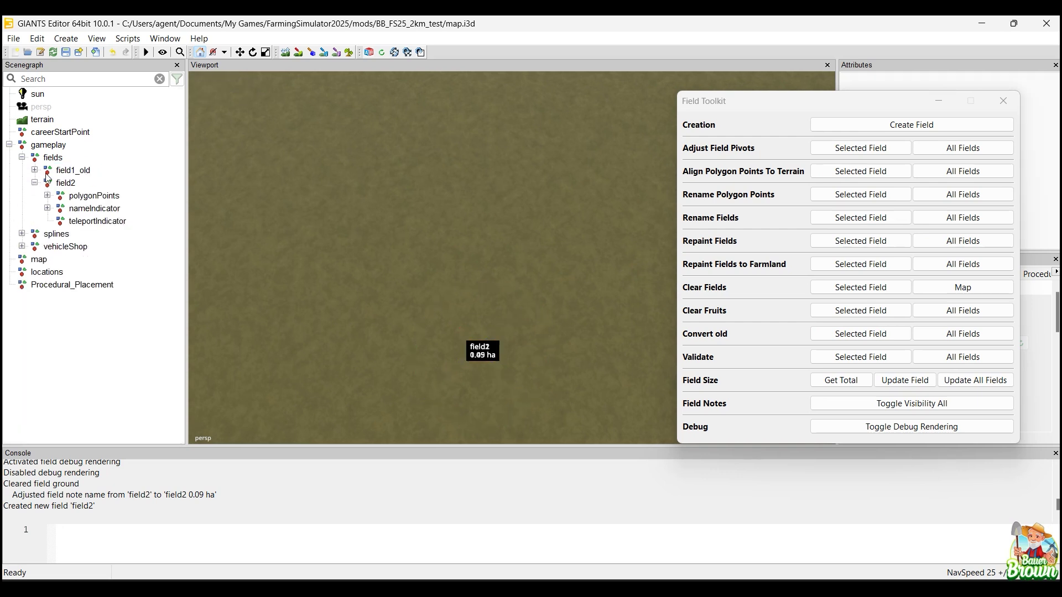
left_click(53, 158)
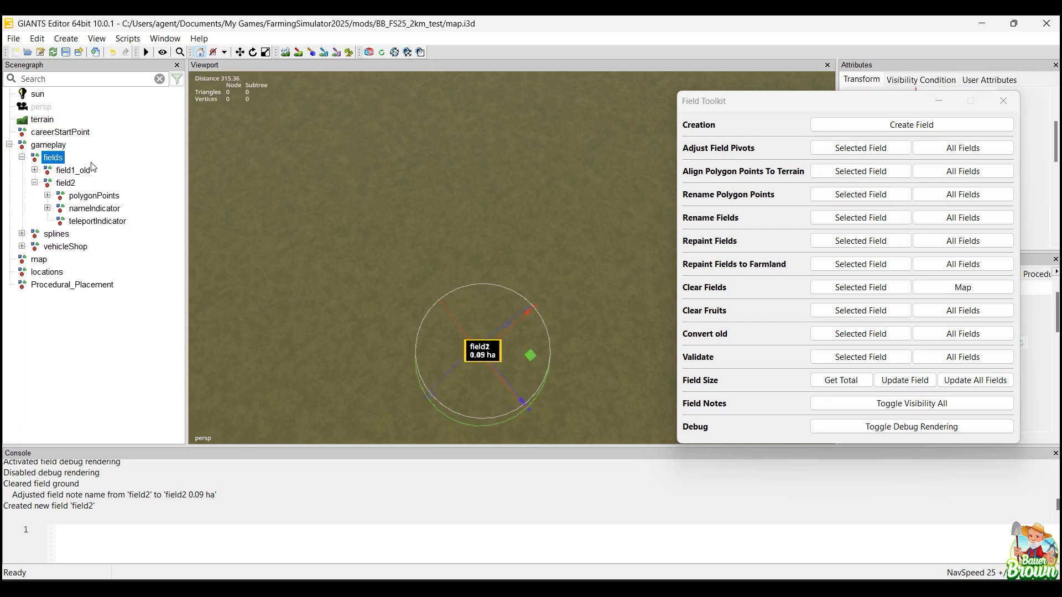
Step: Turn on debug rendering and examine the outline and polygon points of field2
left_click(891, 427)
left_click_drag(536, 303, 469, 300, "alt")
middle_click_drag(469, 300, 491, 313, "alt")
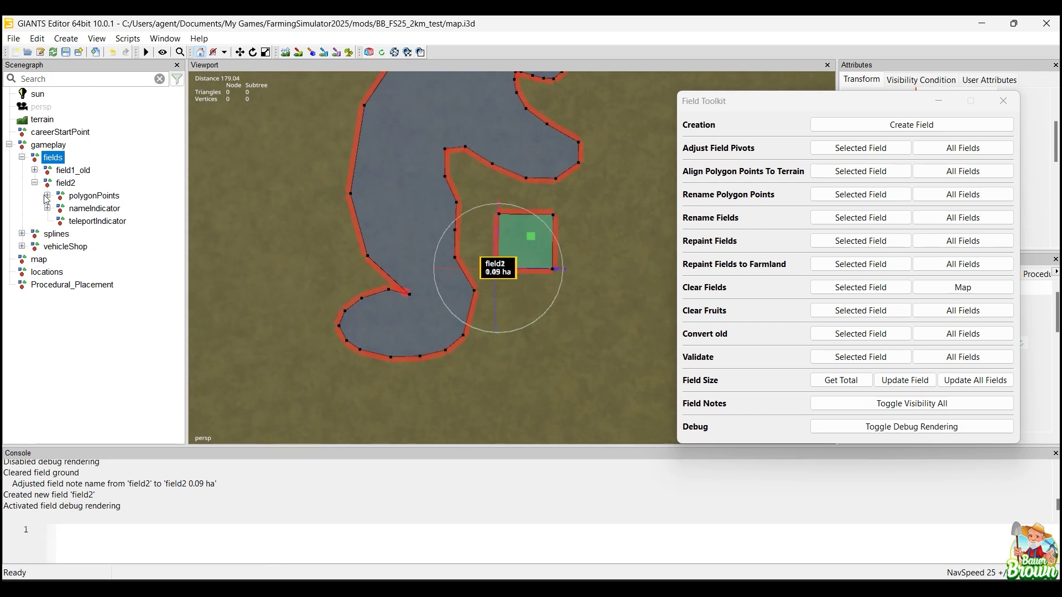
left_click(47, 196)
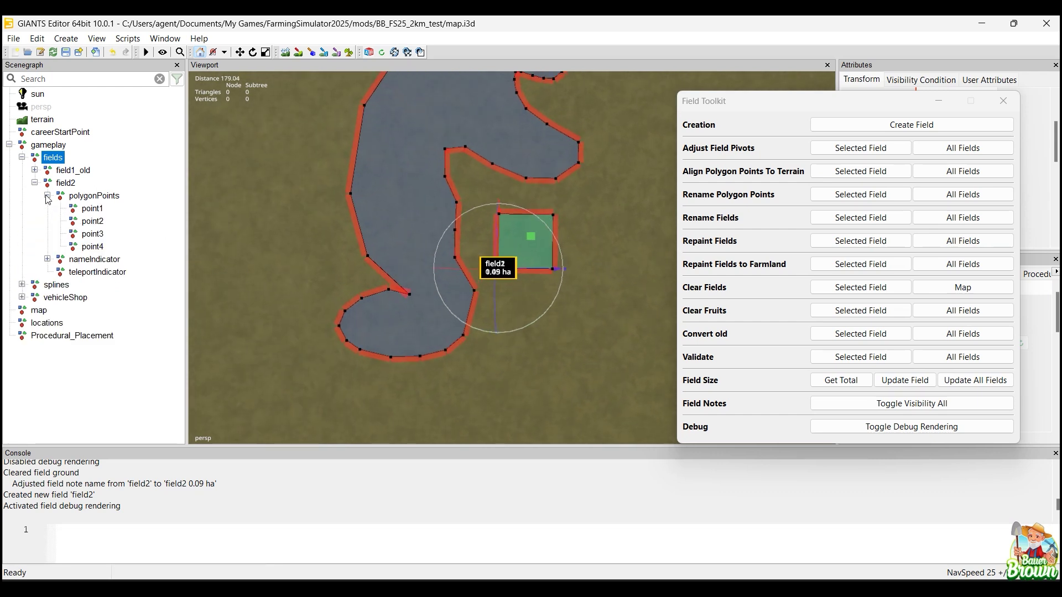
left_click(48, 196)
Step: Delete field2 from the fields group
left_click(66, 183)
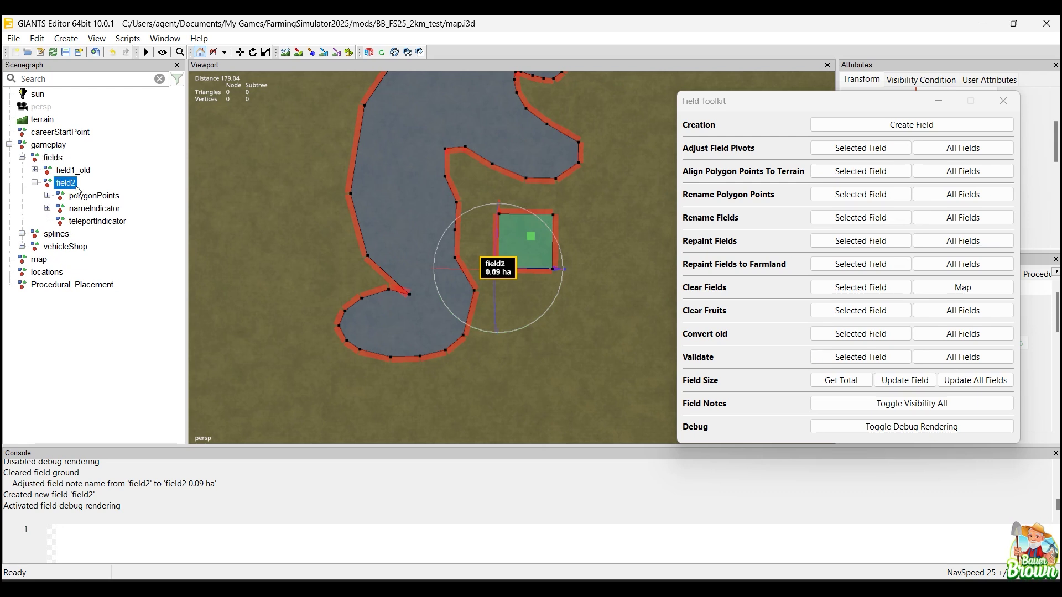
key("Delete")
middle_click_drag(423, 212, 469, 221, "alt")
scroll(399, 249, "down", 3)
left_click_drag(386, 258, 481, 254, "alt")
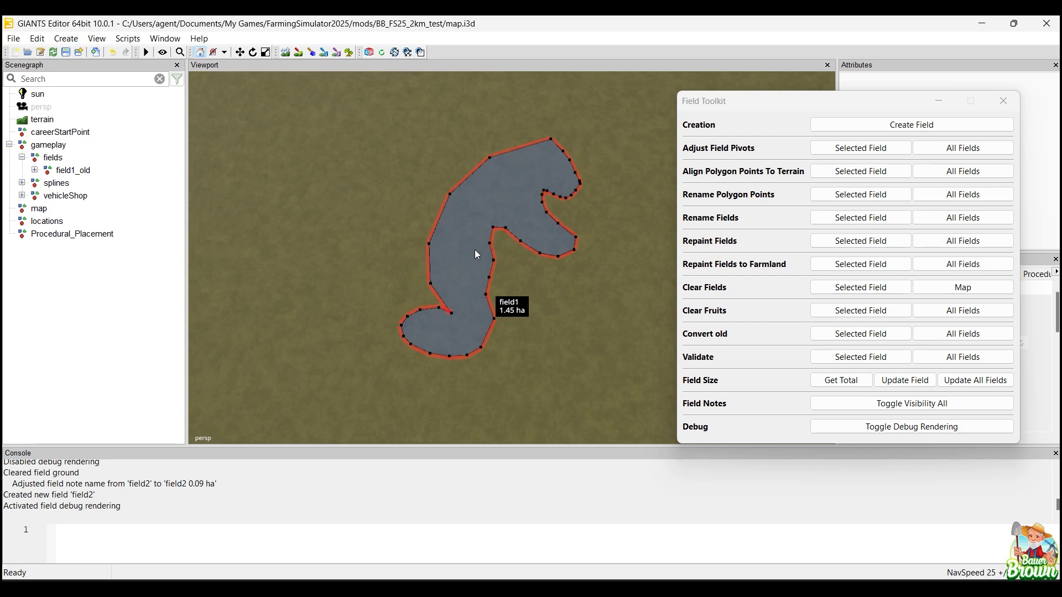
Step: Rename field1_old to field1
left_click(91, 173)
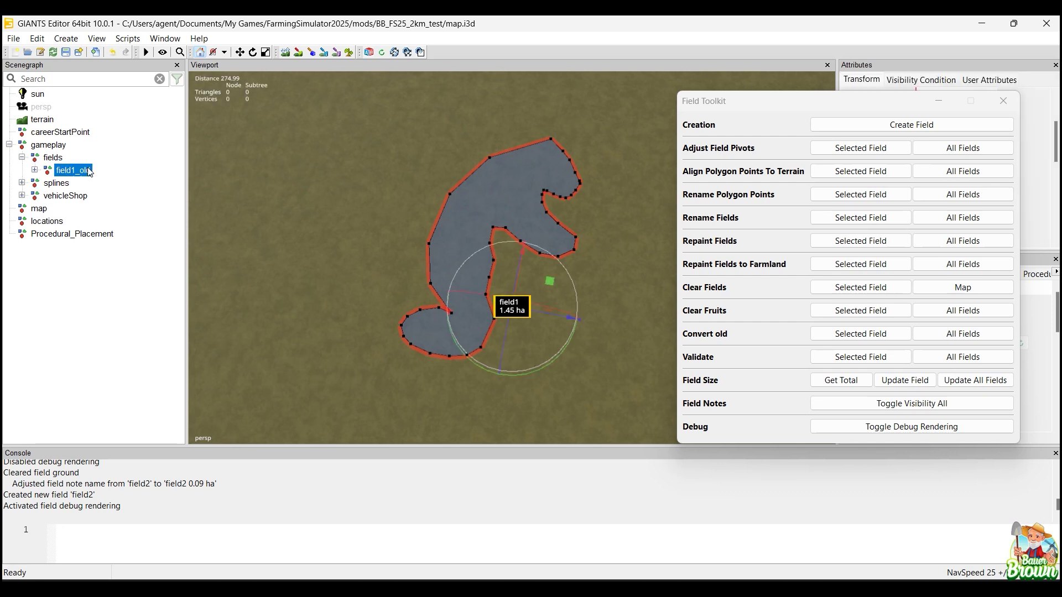
left_click(89, 173)
left_click(98, 170)
key("BackSpace")
key("BackSpace")
key("BackSpace")
key("BackSpace")
key("Return")
Step: Validate field1 and check the total field size
left_click(854, 364)
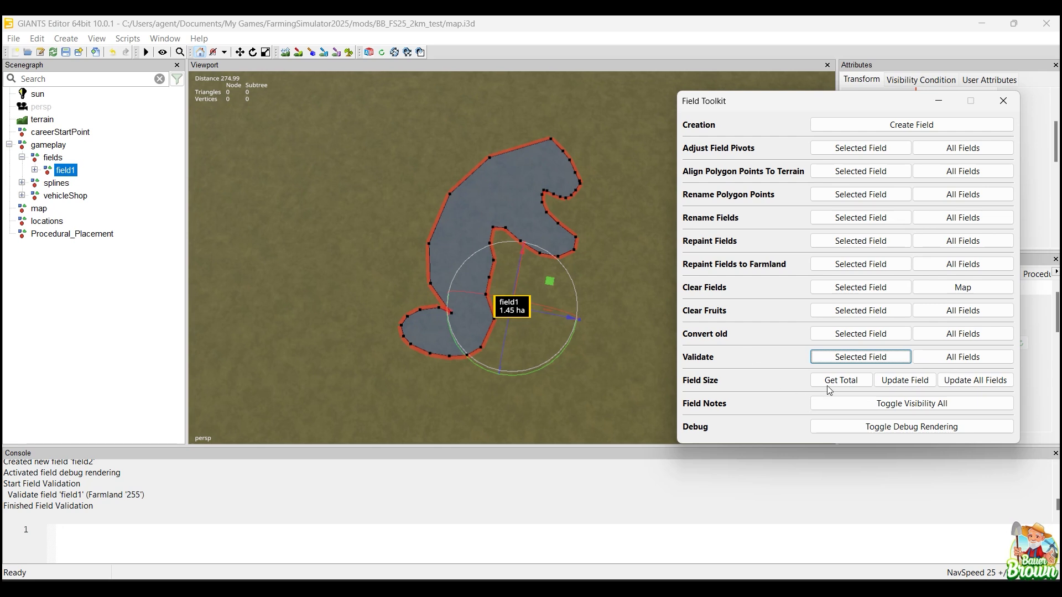
left_click(846, 388)
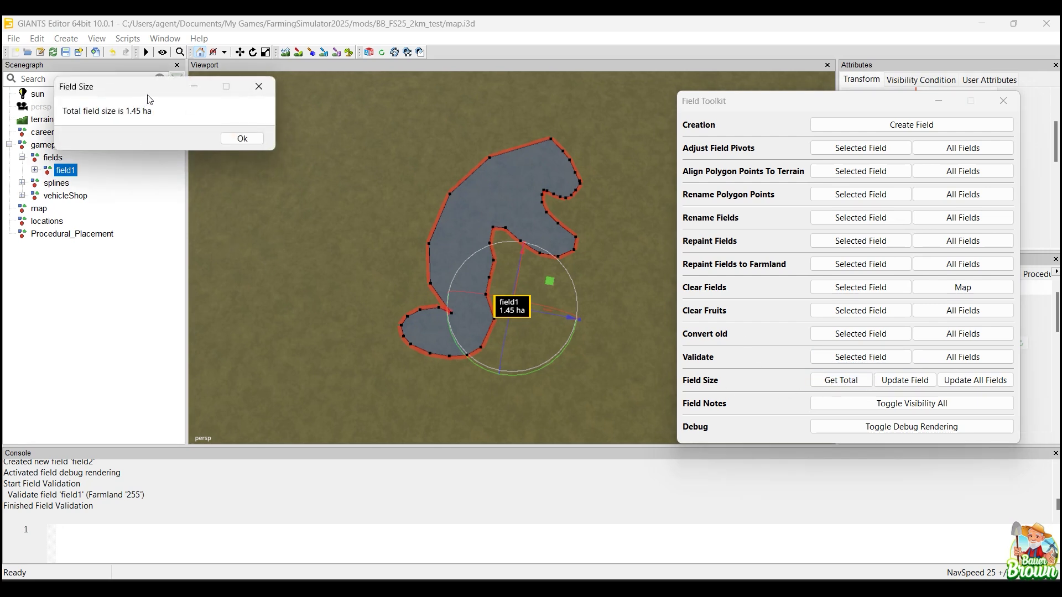
left_click_drag(149, 100, 230, 152)
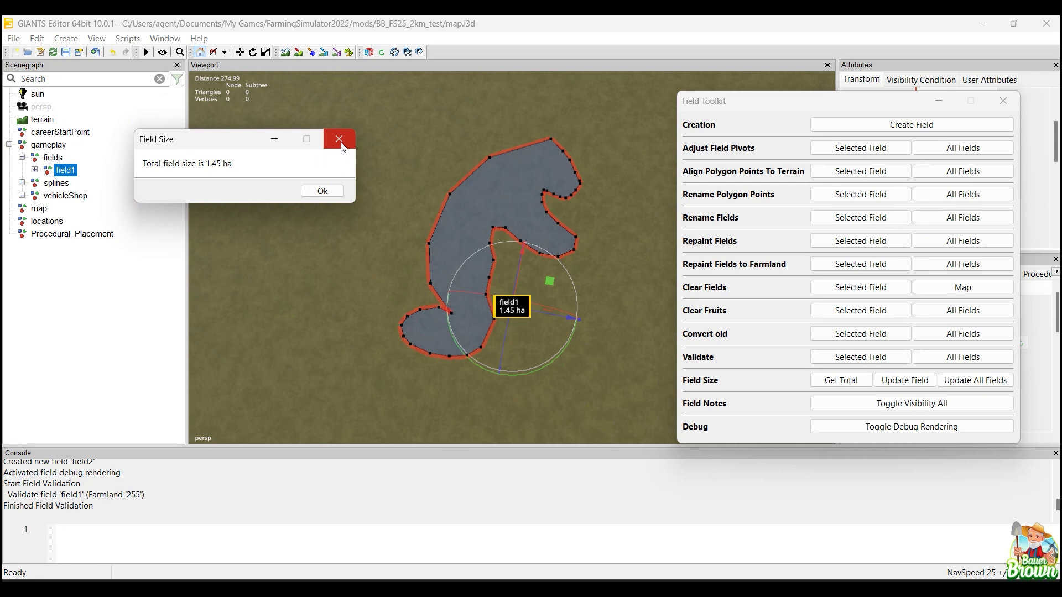
left_click(322, 191)
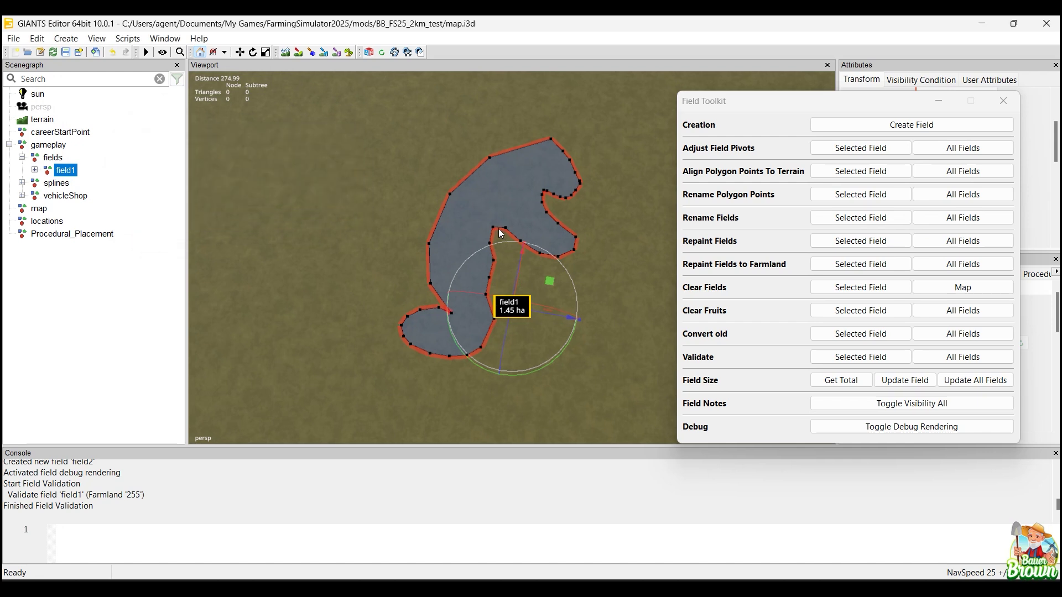
Step: Move point1 and point2 of field1 outward so the outline forms a long pointed spike beside the rounded end
left_click(36, 176)
left_click(35, 170)
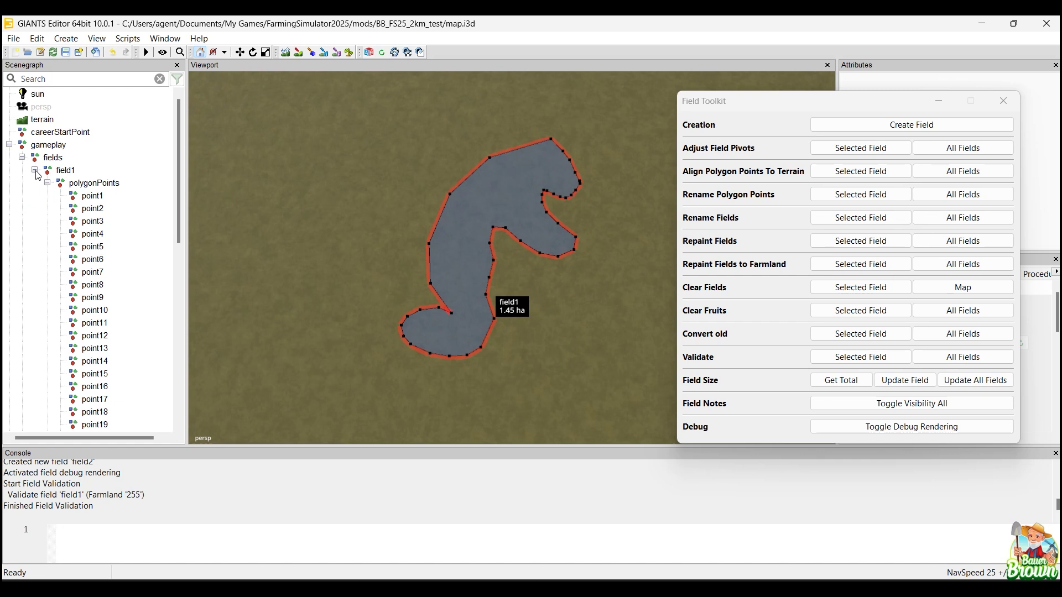
left_click(90, 197)
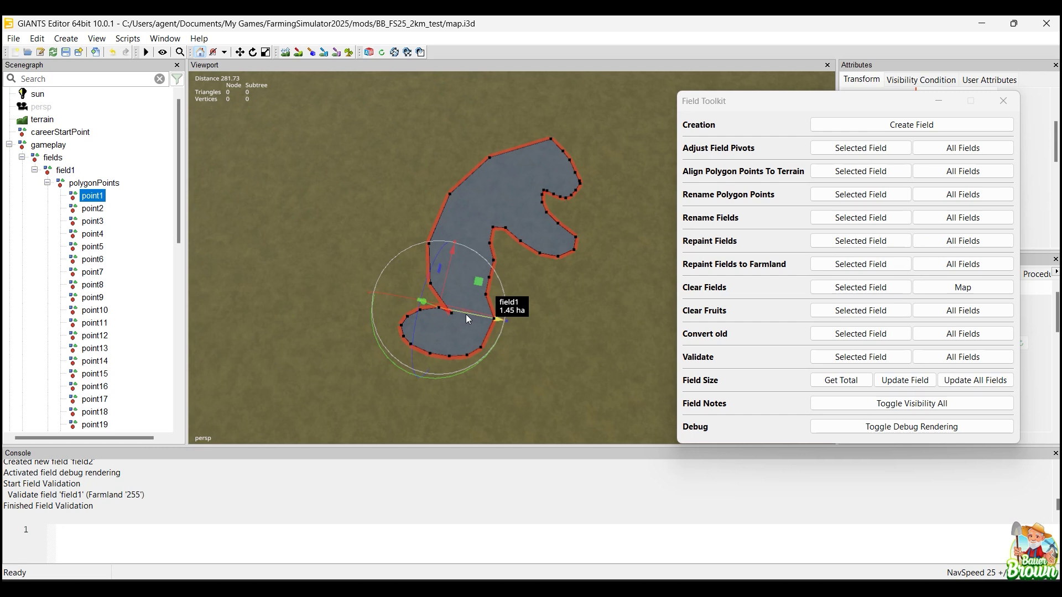
left_click_drag(467, 315, 386, 271)
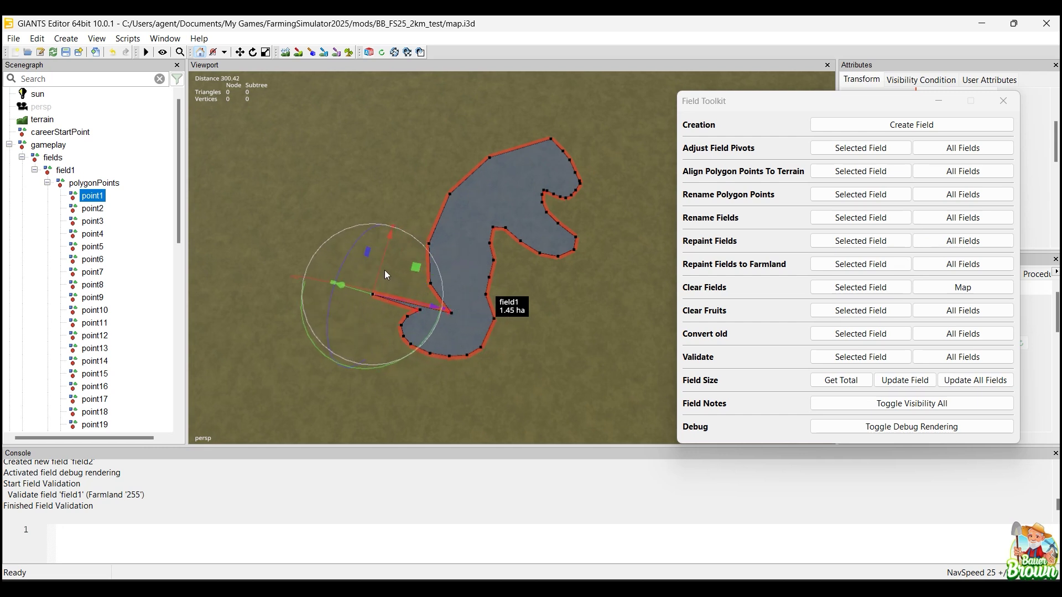
left_click(93, 209)
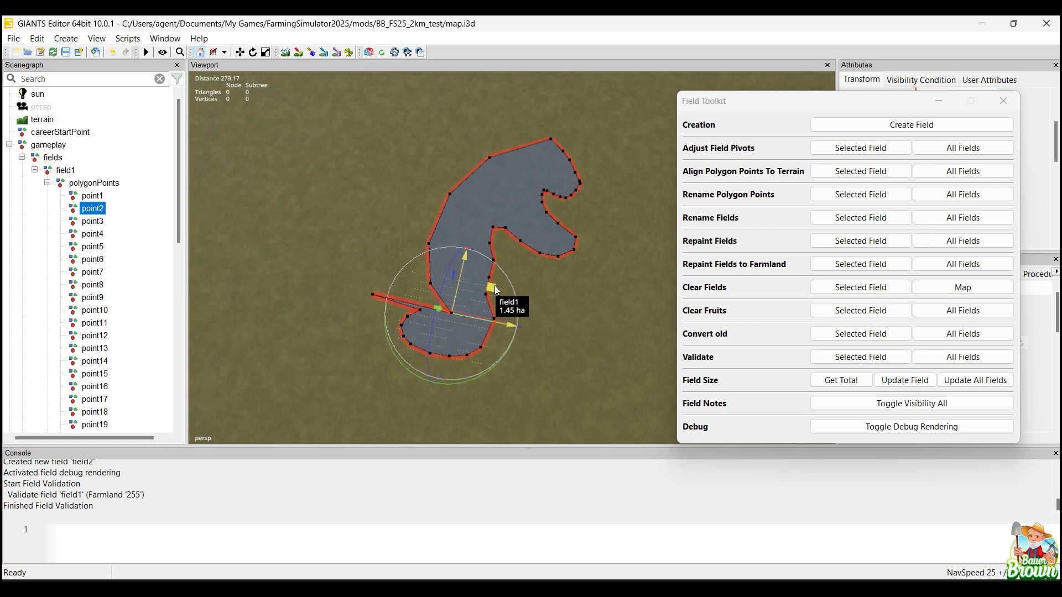
left_click_drag(490, 286, 356, 143)
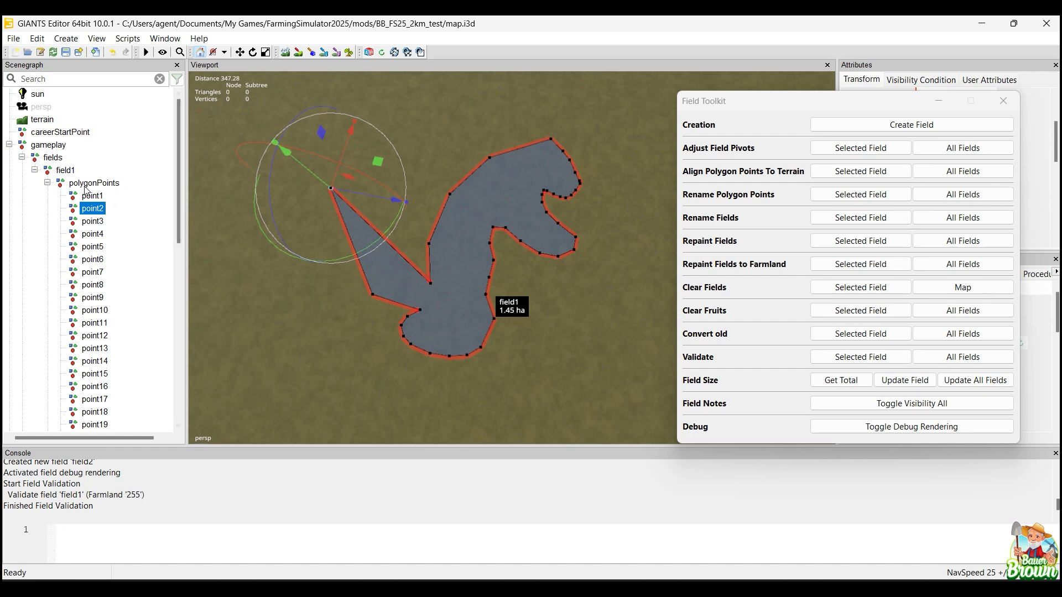
Step: Validate the reshaped field1 to update its size note
key("Escape")
left_click(65, 170)
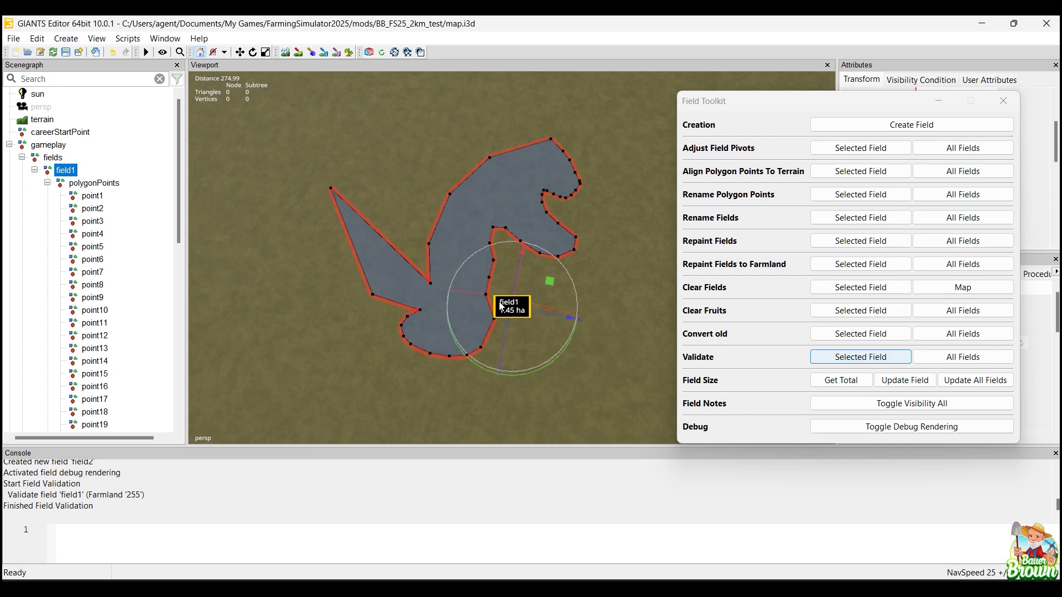
left_click(862, 359)
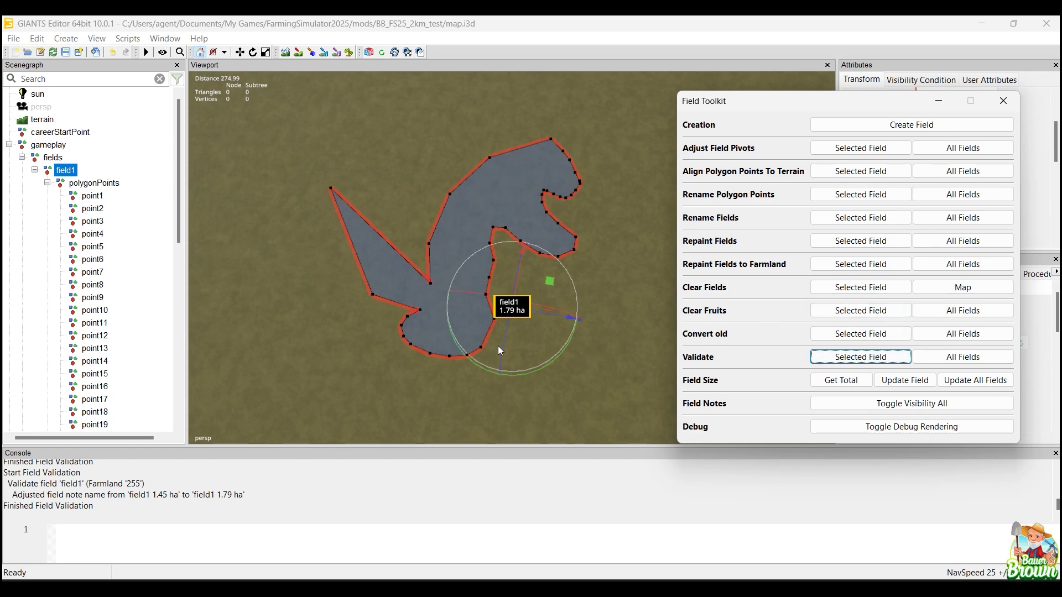
Step: Minimize the Field Toolkit, enable terrain info layer painting and choose farmlands as the info layer
middle_click_drag(498, 346, 504, 257, "alt")
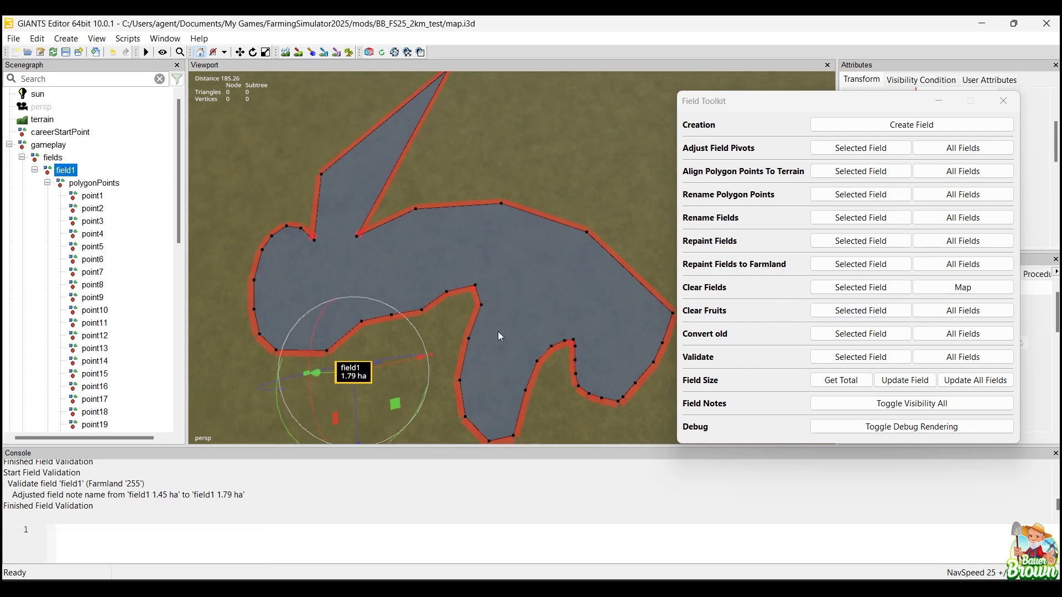
middle_click_drag(496, 274, 416, 248, "alt")
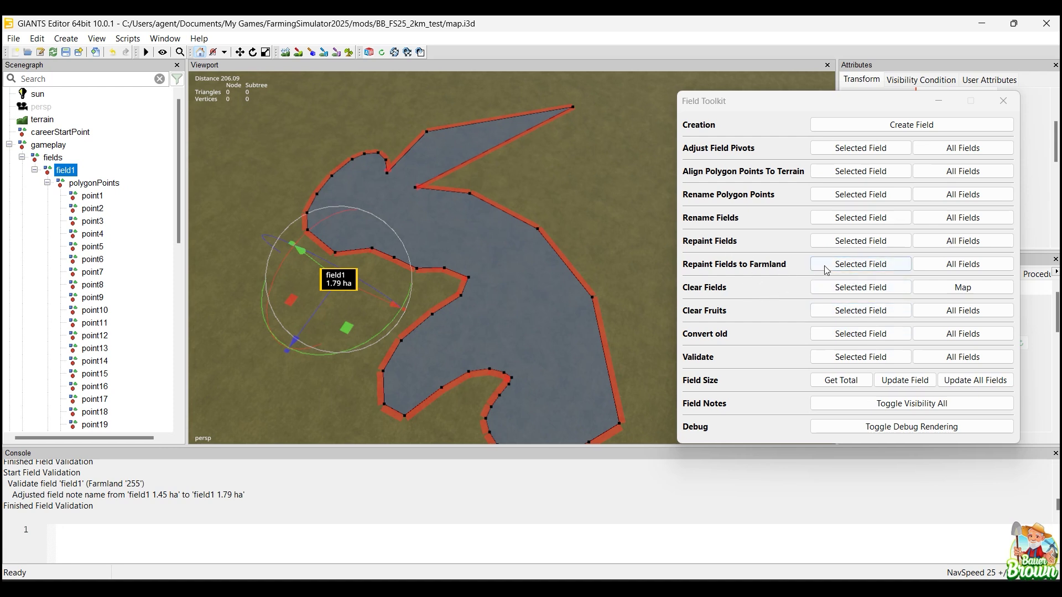
scroll(470, 294, "down", 6, "alt")
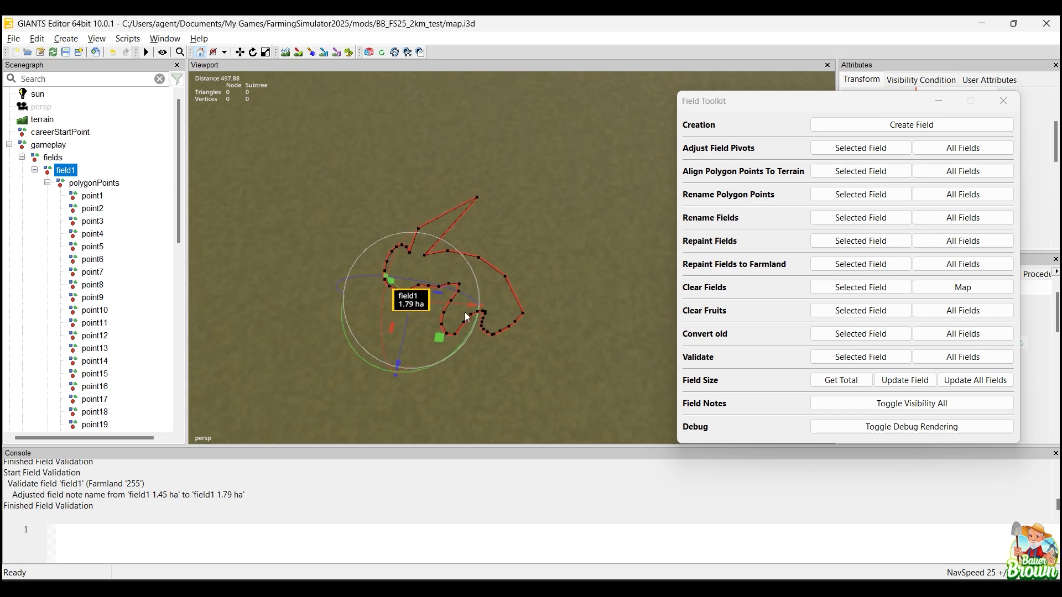
left_click(939, 101)
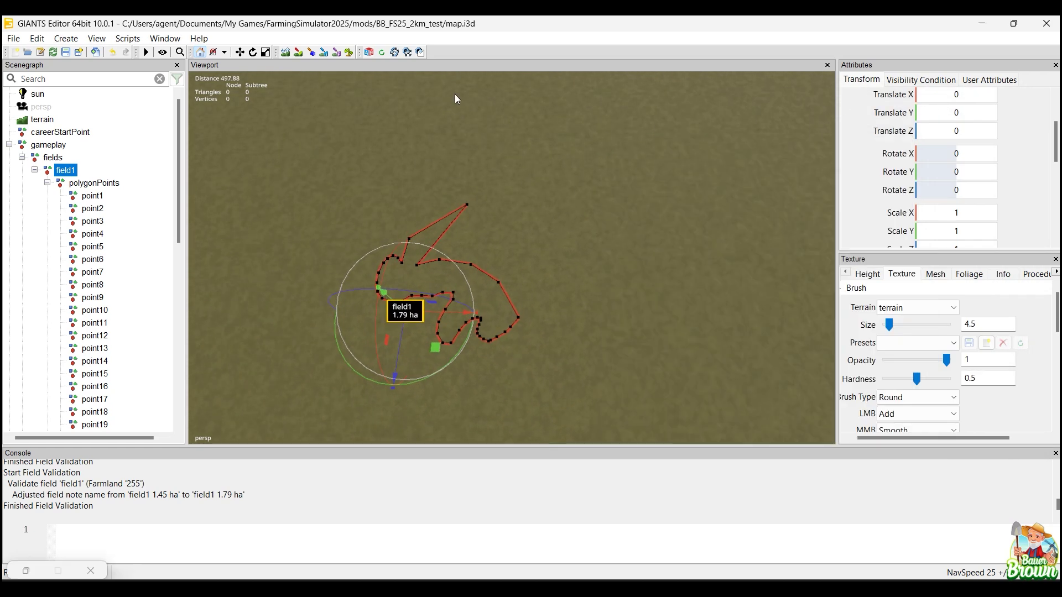
left_click(324, 53)
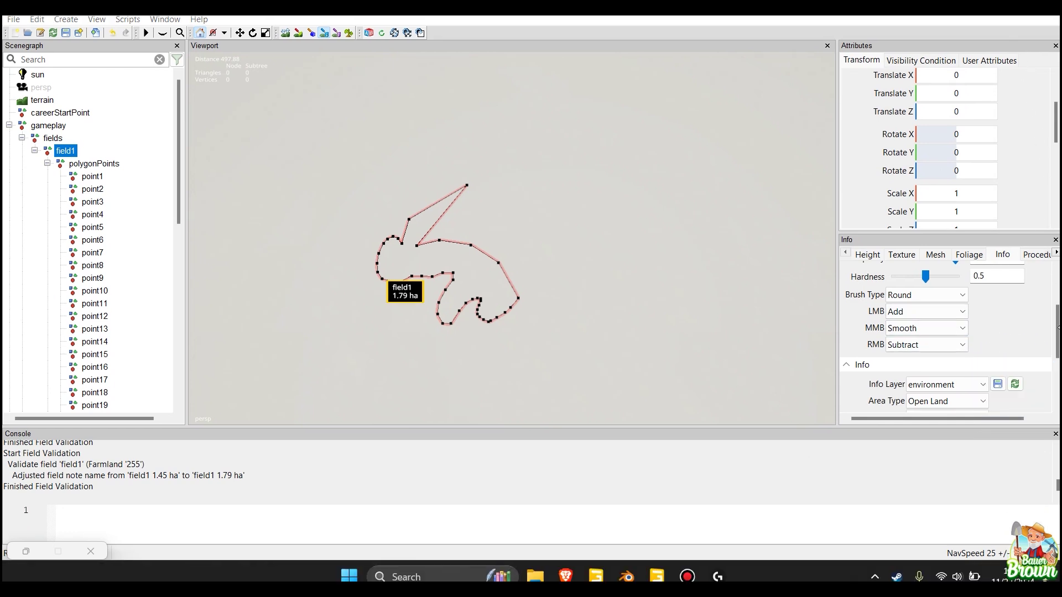
left_click_drag(1056, 328, 1055, 354)
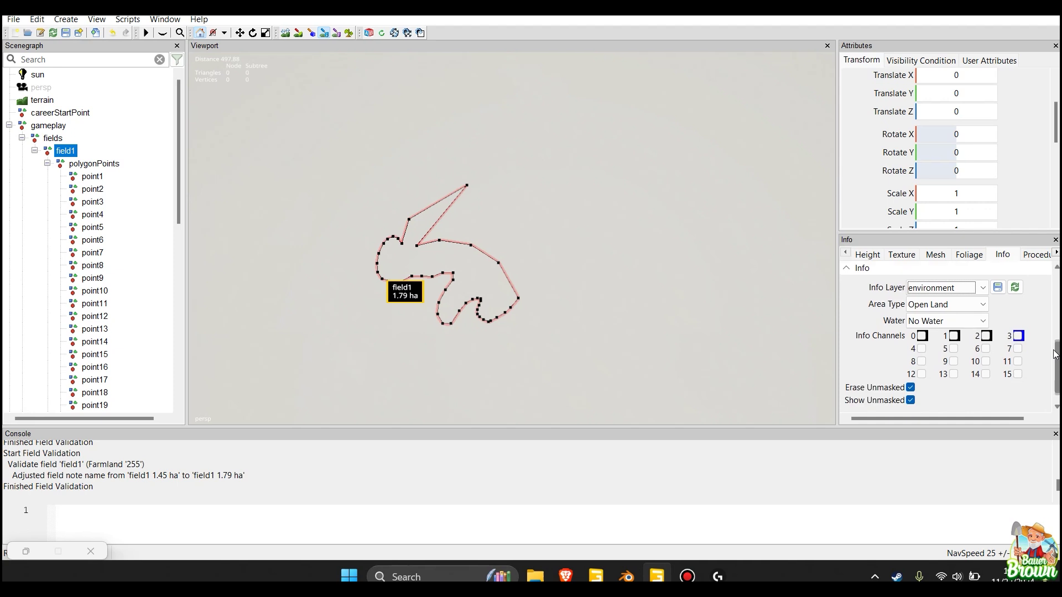
left_click(943, 288)
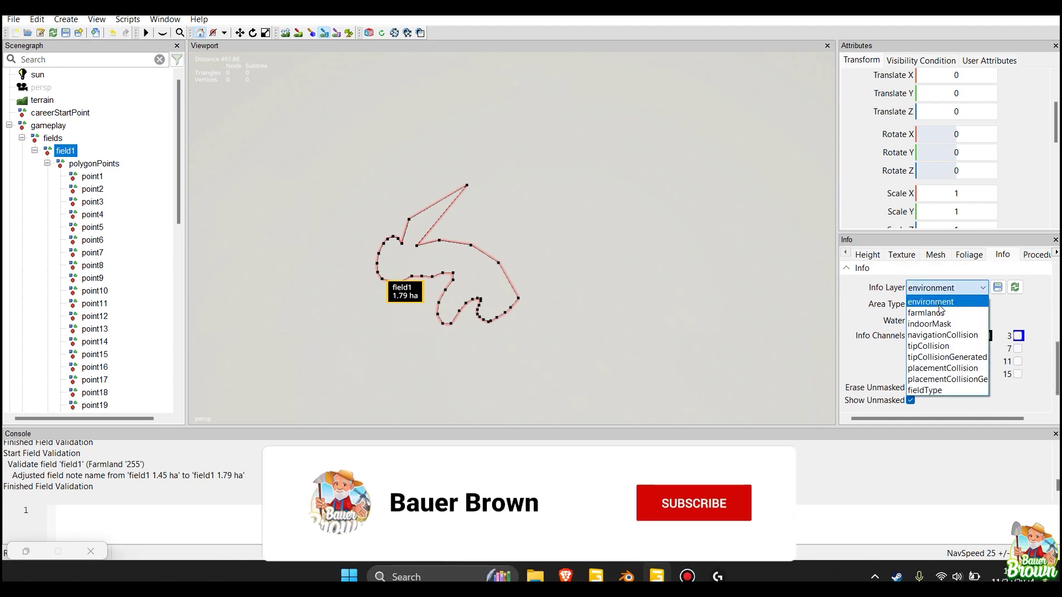
left_click(941, 312)
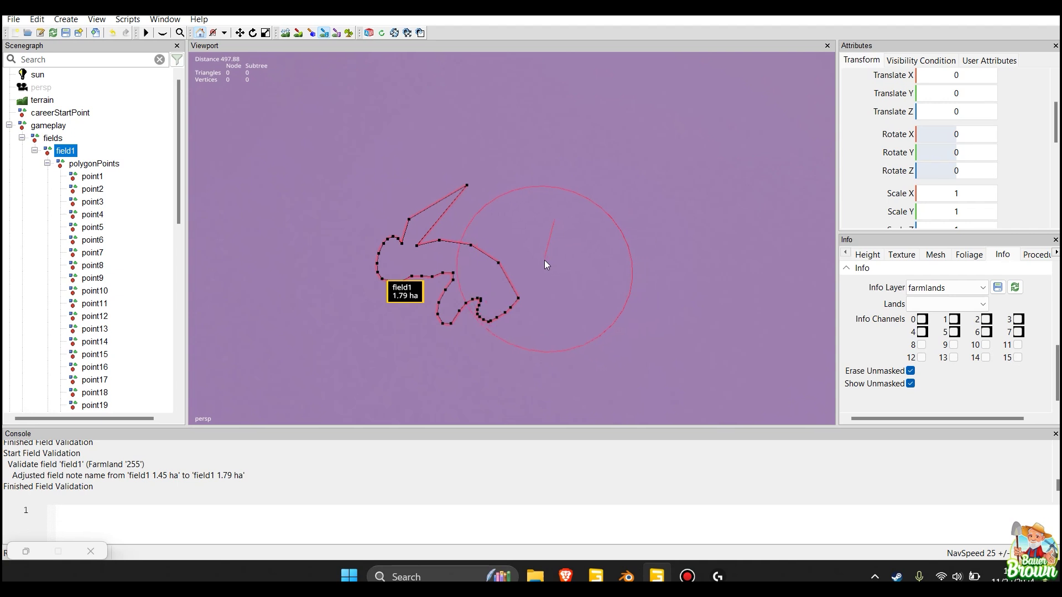
Step: Choose Farmland 1 and paint it over a broad rounded area enclosing the whole field1 outline
scroll(547, 250, "down", 4)
left_click(917, 303)
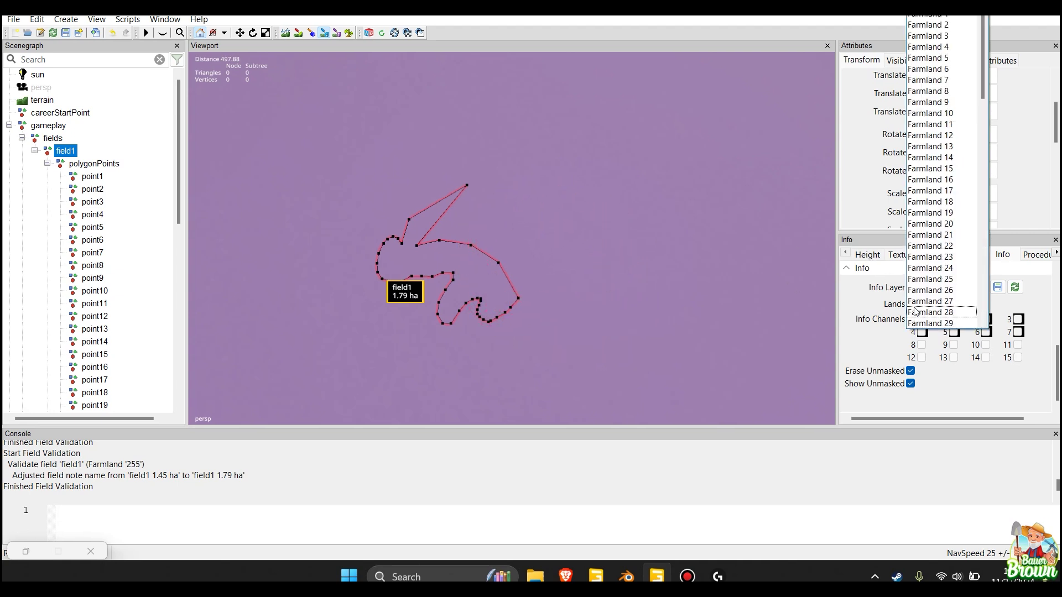
left_click(941, 21)
mouse_move(381, 257)
left_mouse_down()
mouse_move(404, 217)
mouse_move(447, 200)
mouse_move(473, 225)
mouse_move(380, 272)
mouse_move(414, 327)
mouse_move(495, 340)
mouse_move(546, 312)
mouse_move(535, 256)
mouse_move(502, 216)
mouse_move(454, 190)
mouse_move(413, 194)
mouse_move(385, 217)
mouse_move(368, 244)
mouse_move(377, 290)
mouse_move(401, 329)
mouse_move(453, 353)
left_mouse_up()
mouse_move(632, 297)
right_mouse_down("alt")
mouse_move(413, 326)
mouse_move(332, 322)
right_mouse_up("alt")
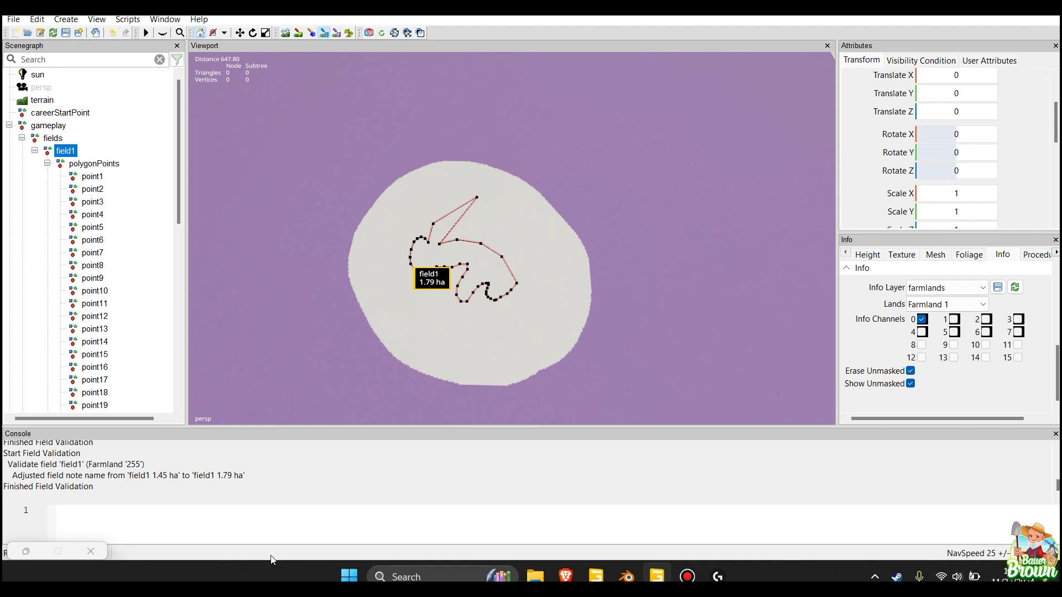
Step: Restore the Field Toolkit, repaint the selected field1 to its farmland and turn off debug rendering
left_click(25, 552)
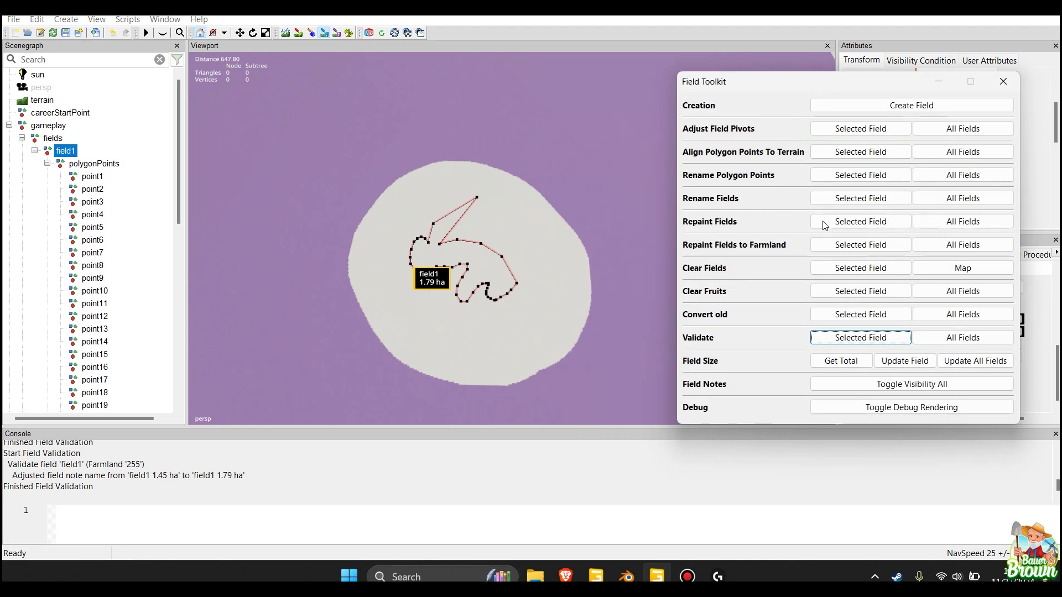
left_click(872, 251)
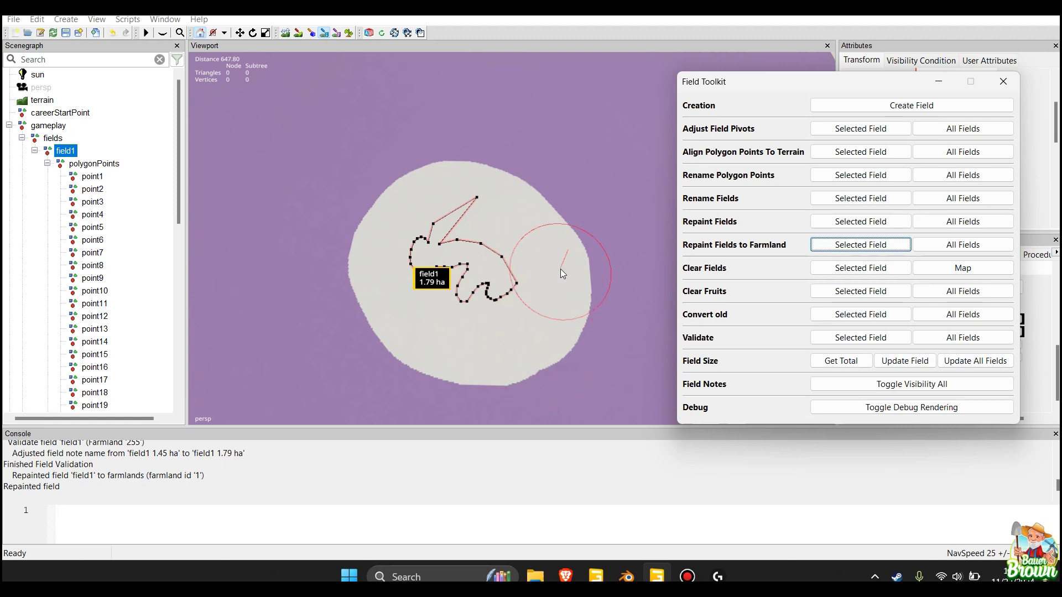
left_click_drag(560, 269, 558, 270, "alt")
middle_click_drag(557, 269, 787, 230, "alt")
scroll(546, 283, "up", 5)
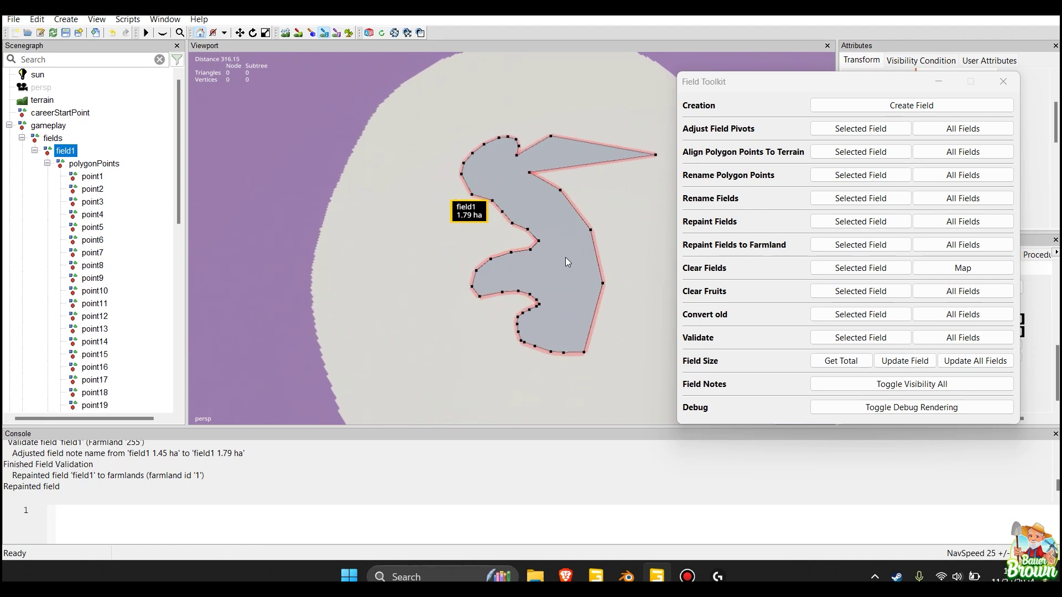
left_click(935, 408)
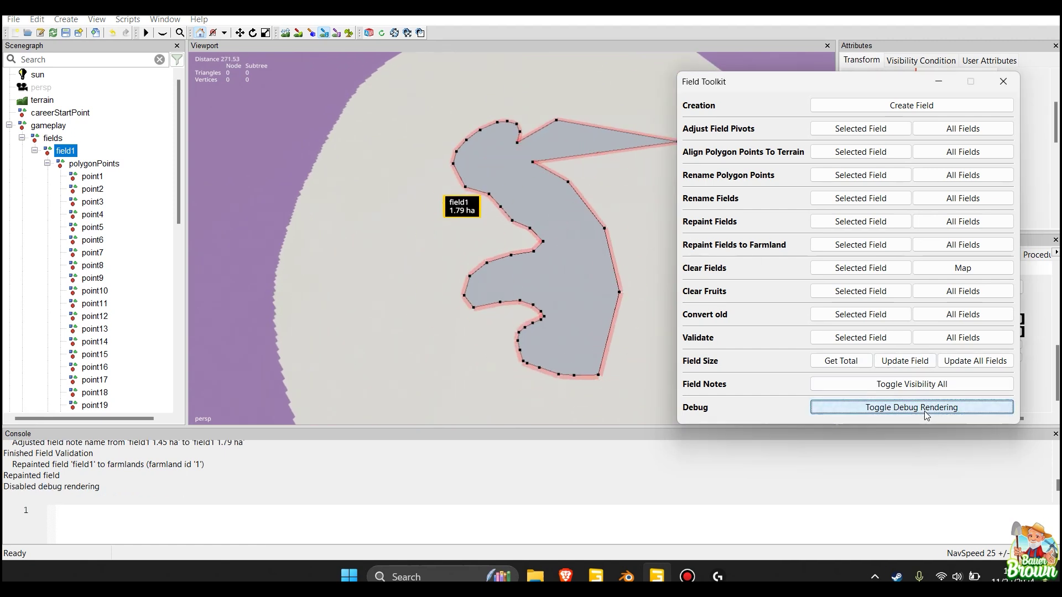
left_click_drag(492, 285, 564, 282, "alt")
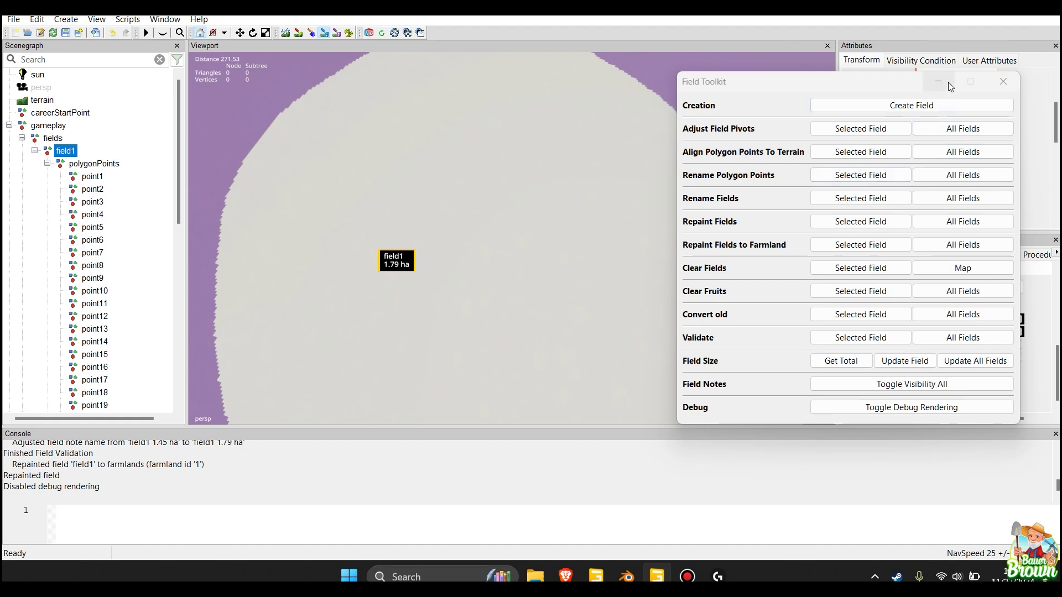
Step: Leave terrain info layer painting mode and minimize the Field Toolkit
left_click(325, 35)
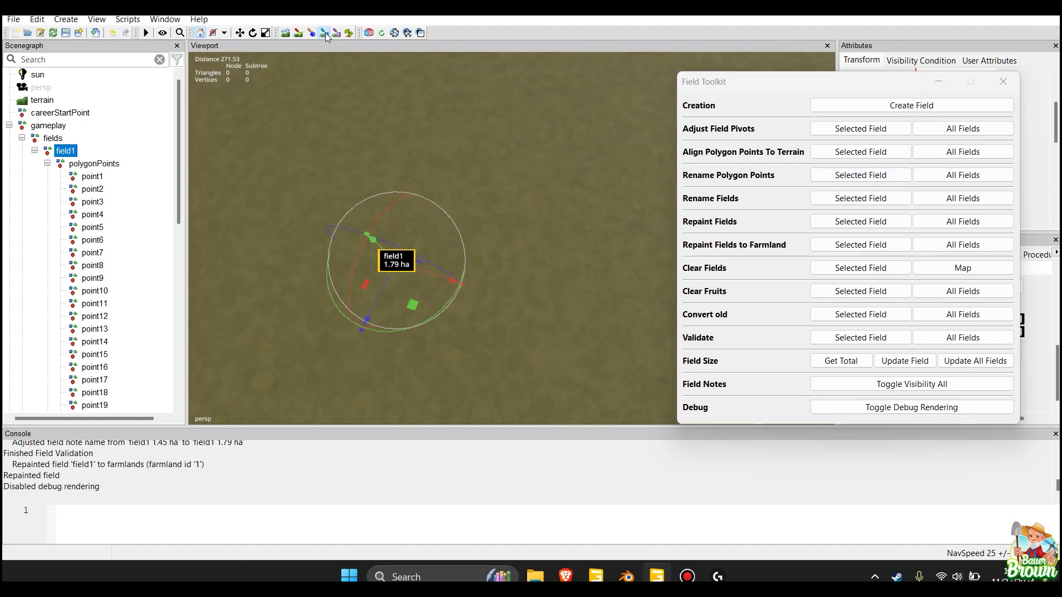
left_click(947, 86)
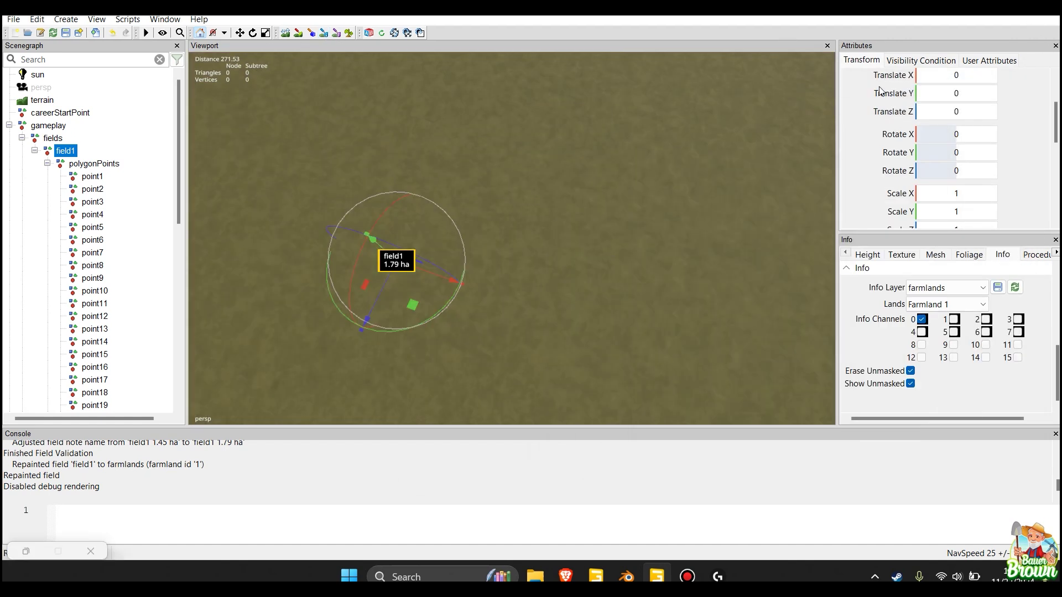
left_click_drag(682, 180, 526, 224, "alt")
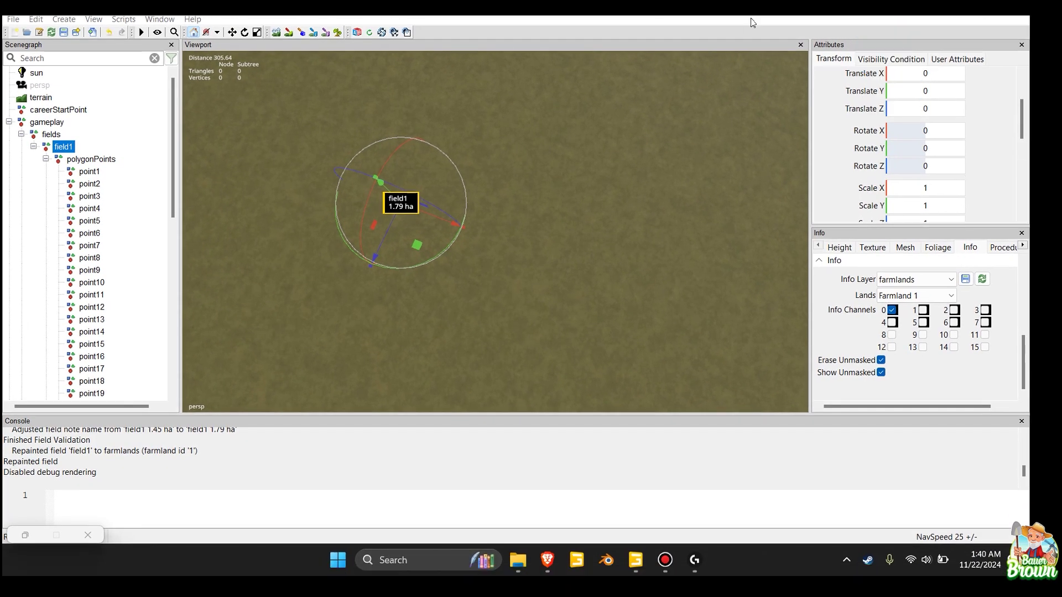
left_click(650, 35)
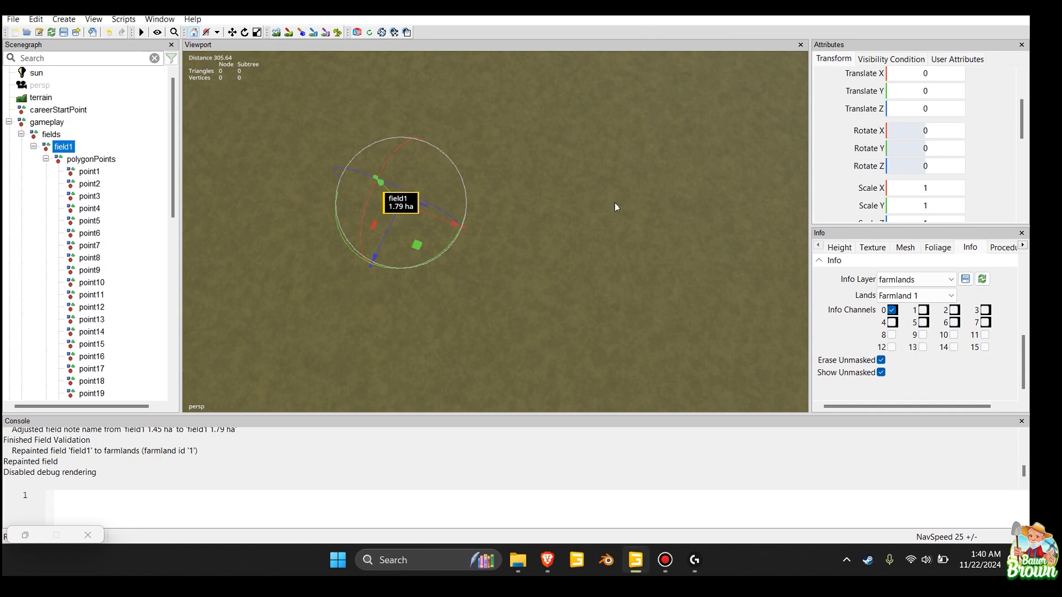
left_click_drag(617, 203, 461, 166, "alt")
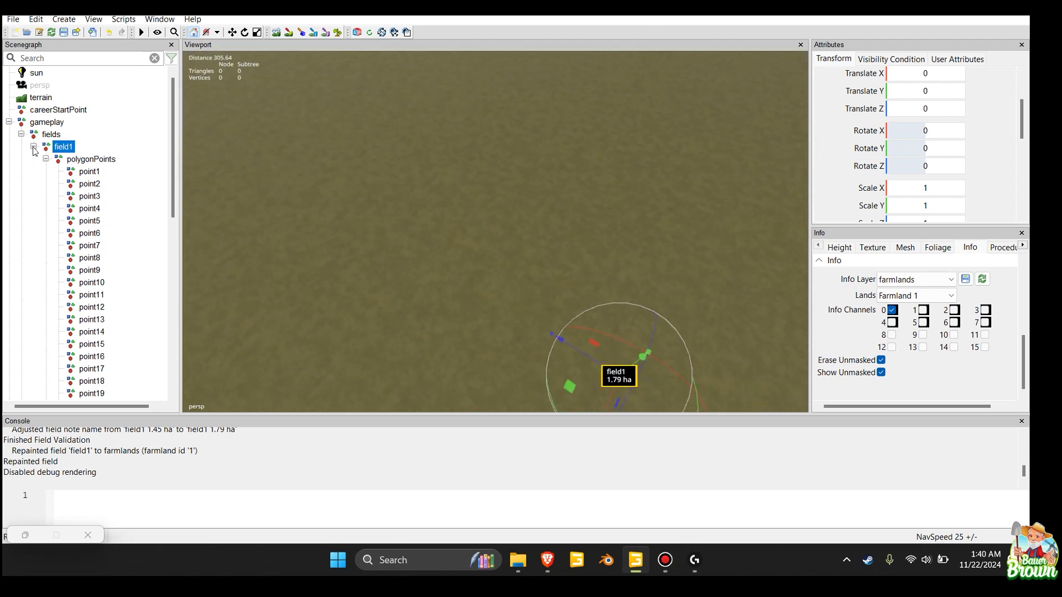
Step: Collapse field1 in the scenegraph and open the Placeable Toolkit from the shared map scripts, placing it over the viewport
left_click(34, 147)
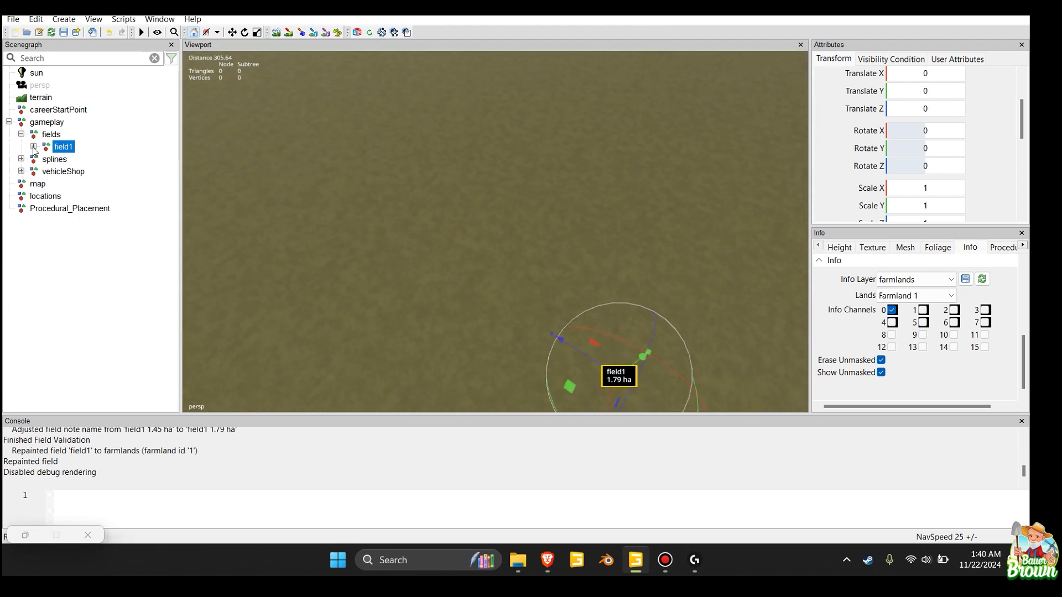
left_click(122, 19)
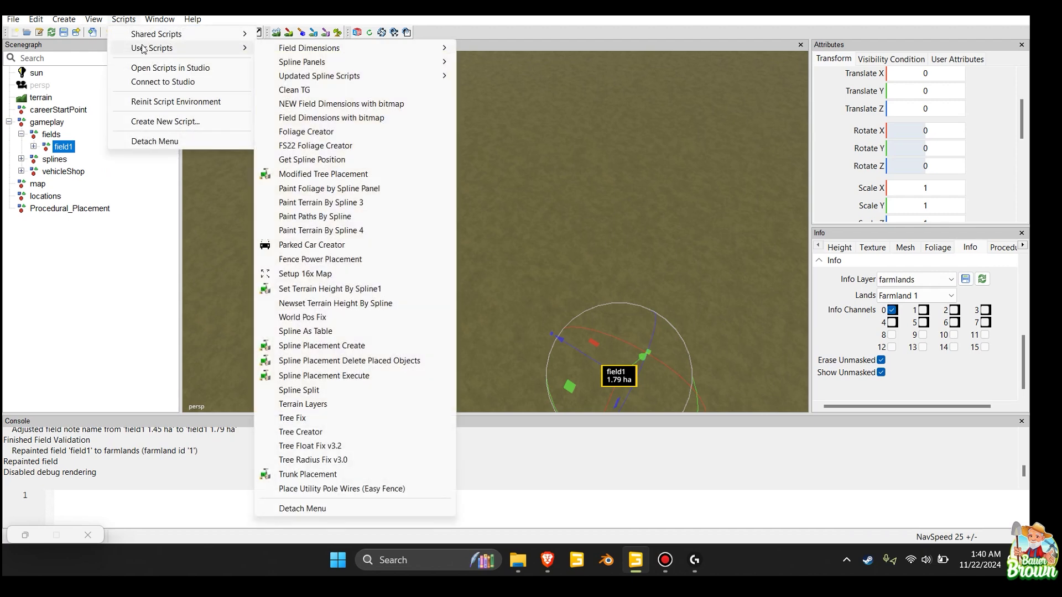
mouse_move(149, 35)
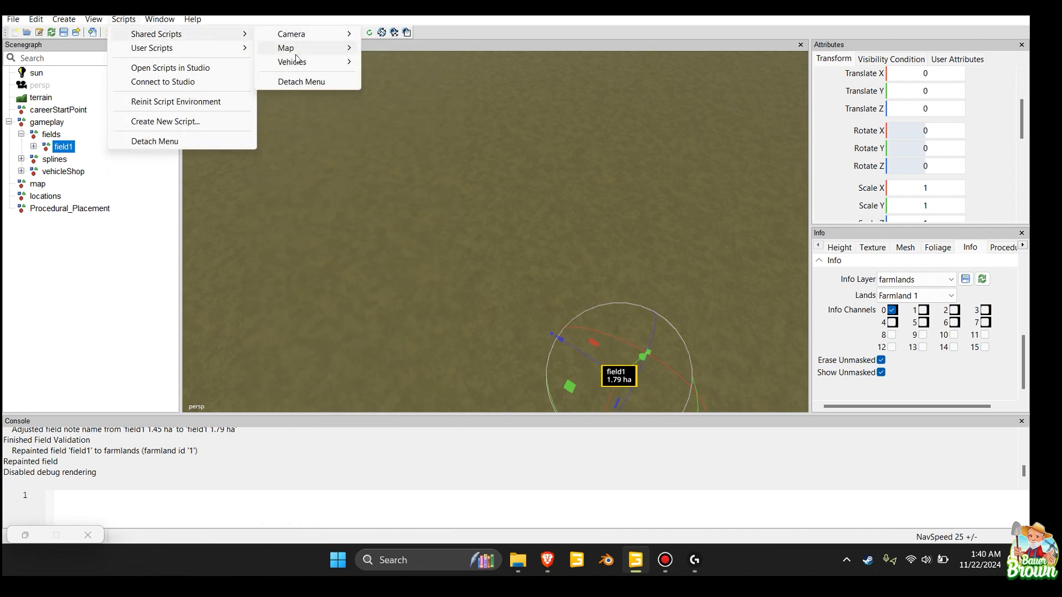
mouse_move(299, 49)
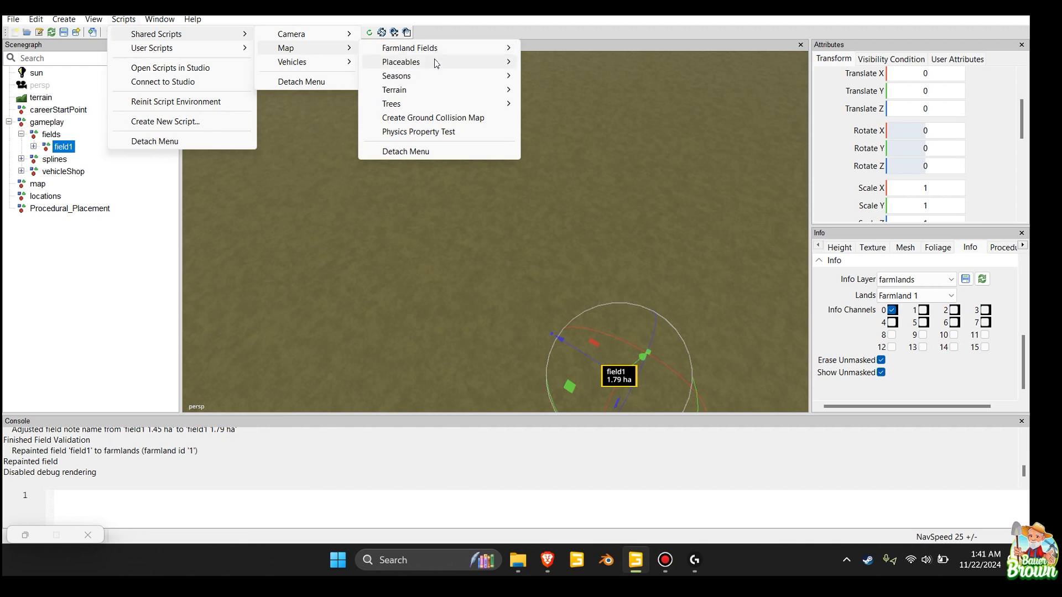
mouse_move(437, 63)
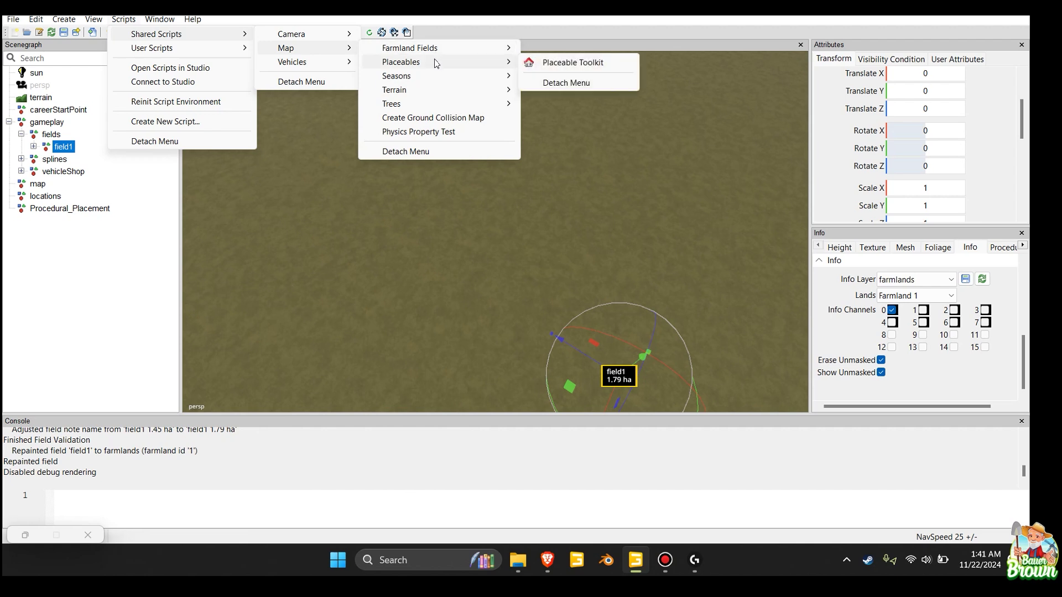
left_click(571, 65)
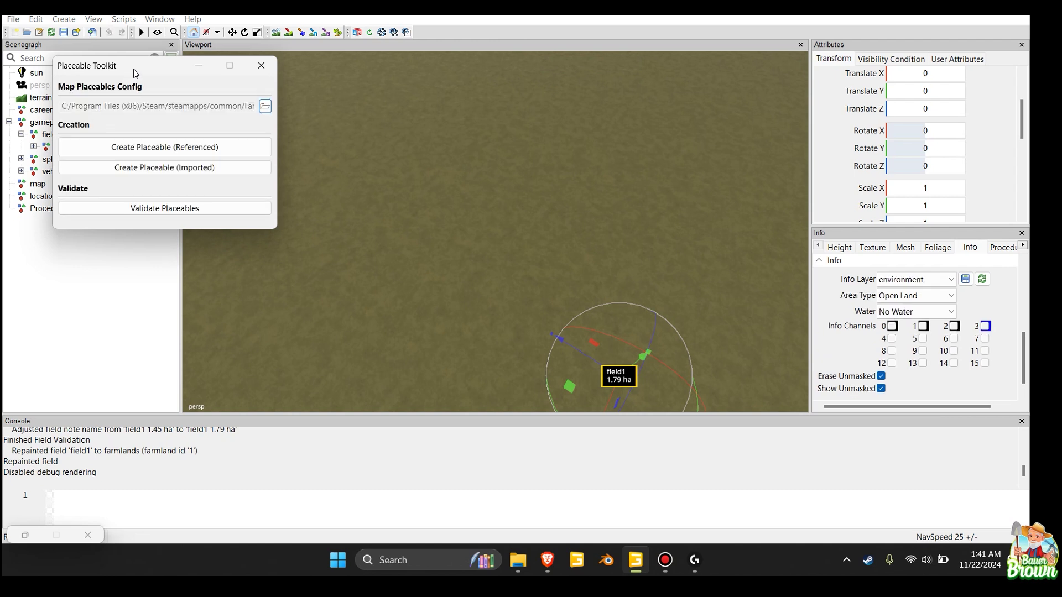
left_click_drag(135, 72, 271, 171)
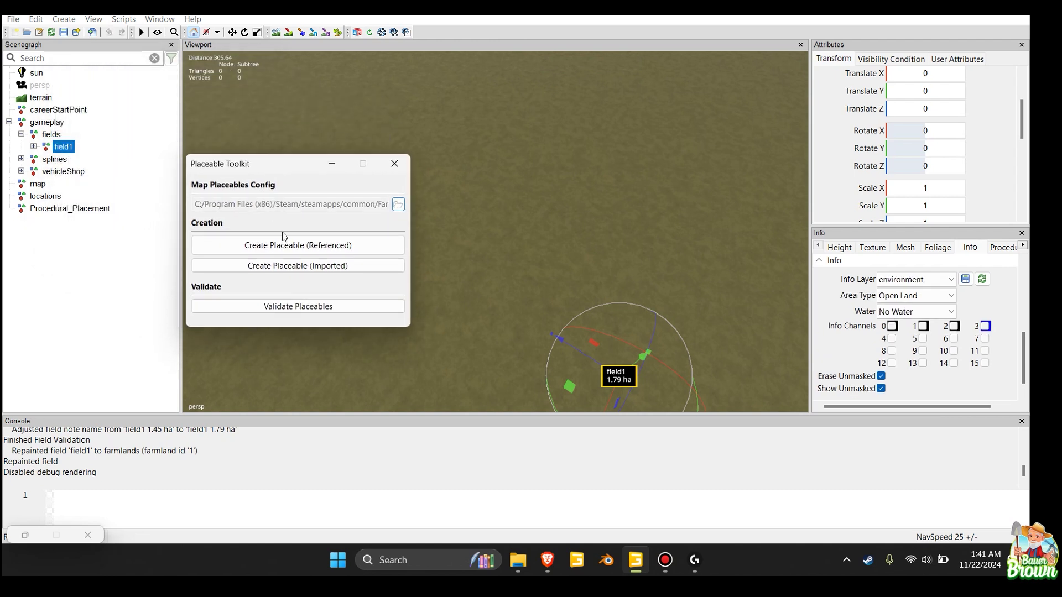
left_click_drag(265, 168, 303, 138)
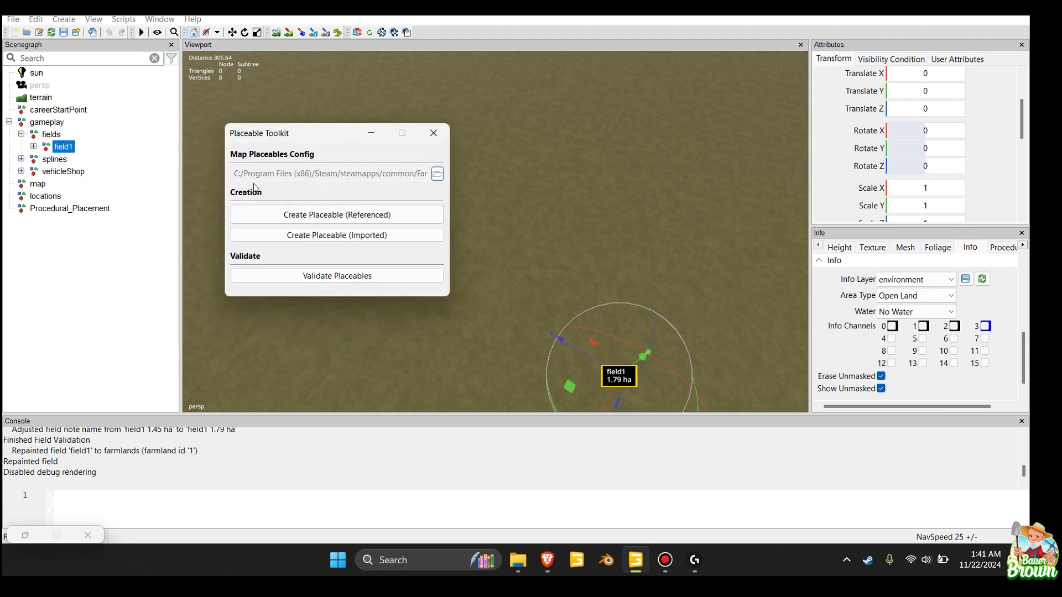
Step: Browse for a map placeables config file, cancel the selection and try to create a referenced placeable
left_click(441, 177)
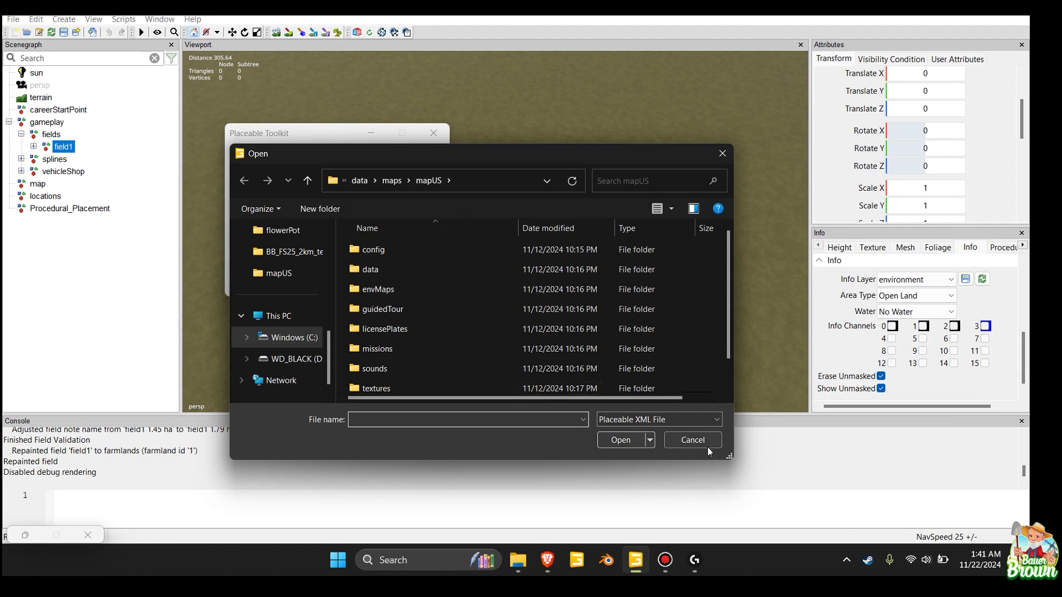
left_click(692, 440)
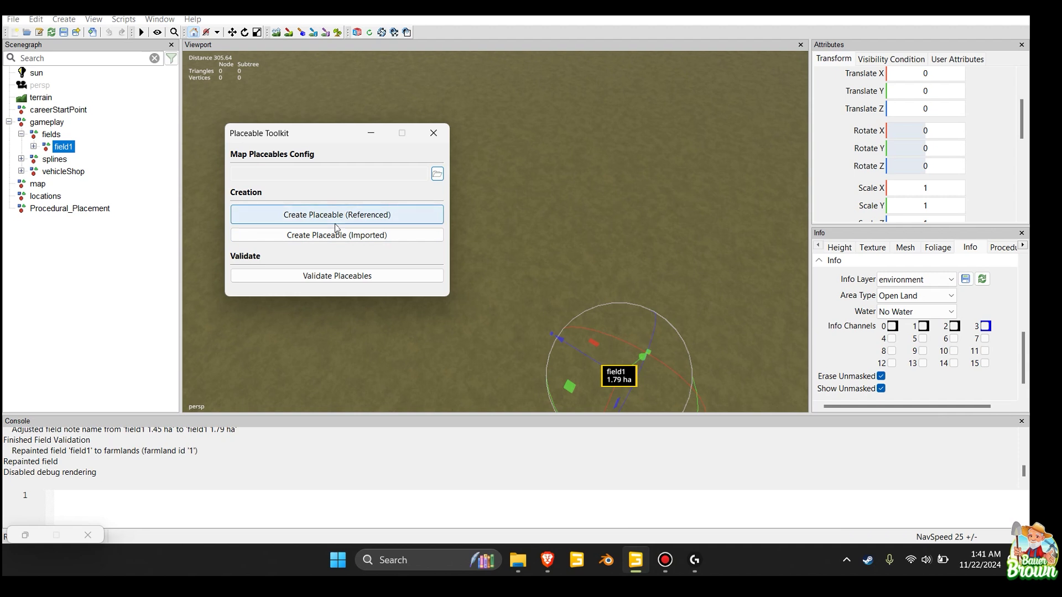
left_click(309, 217)
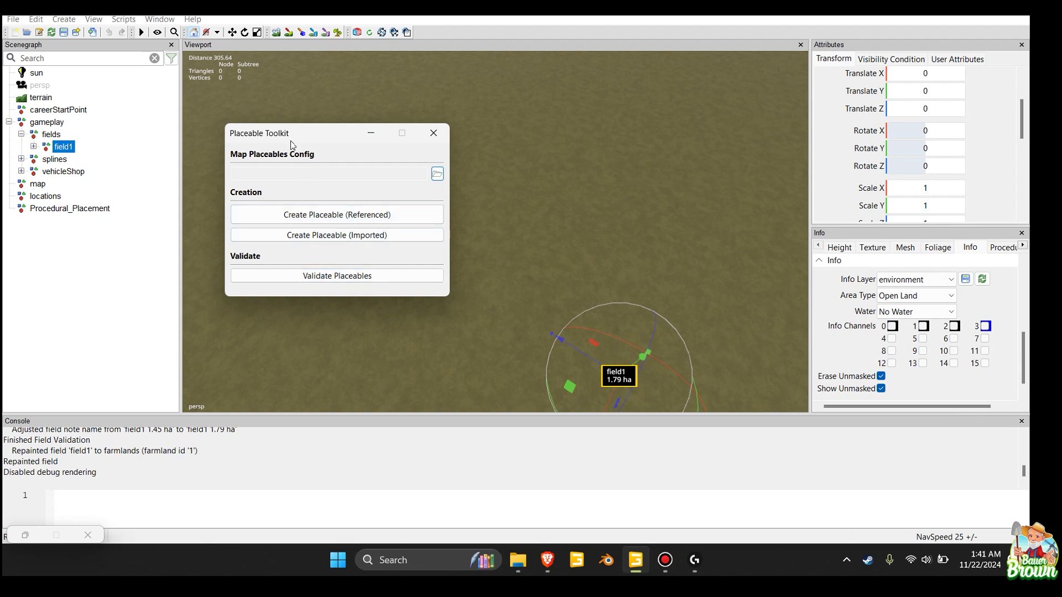
Step: Collapse the fields group in the scenegraph and reposition the Placeable Toolkit window
left_click_drag(293, 140, 278, 113)
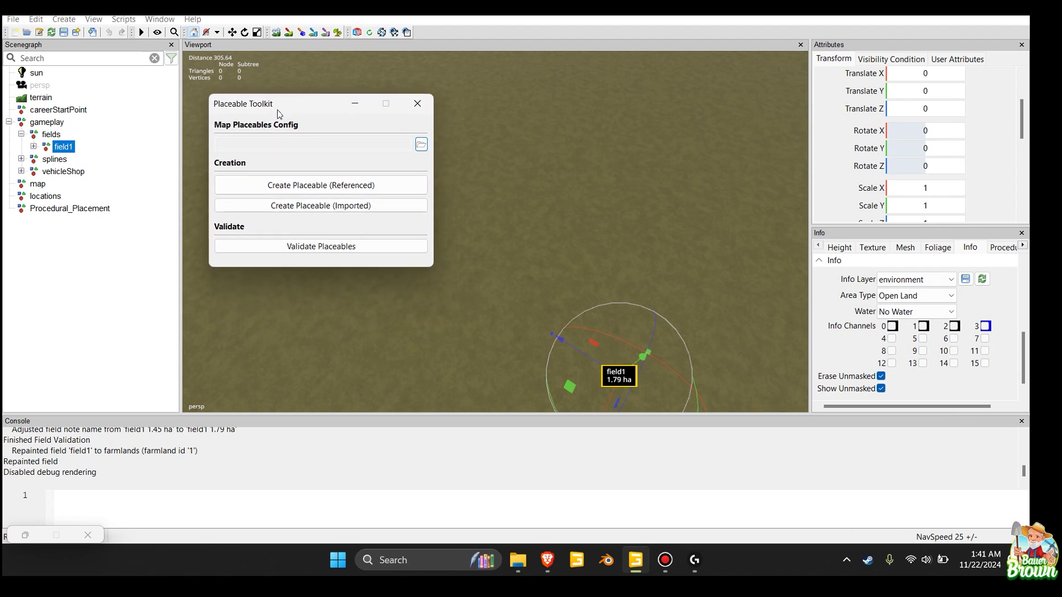
left_click(21, 134)
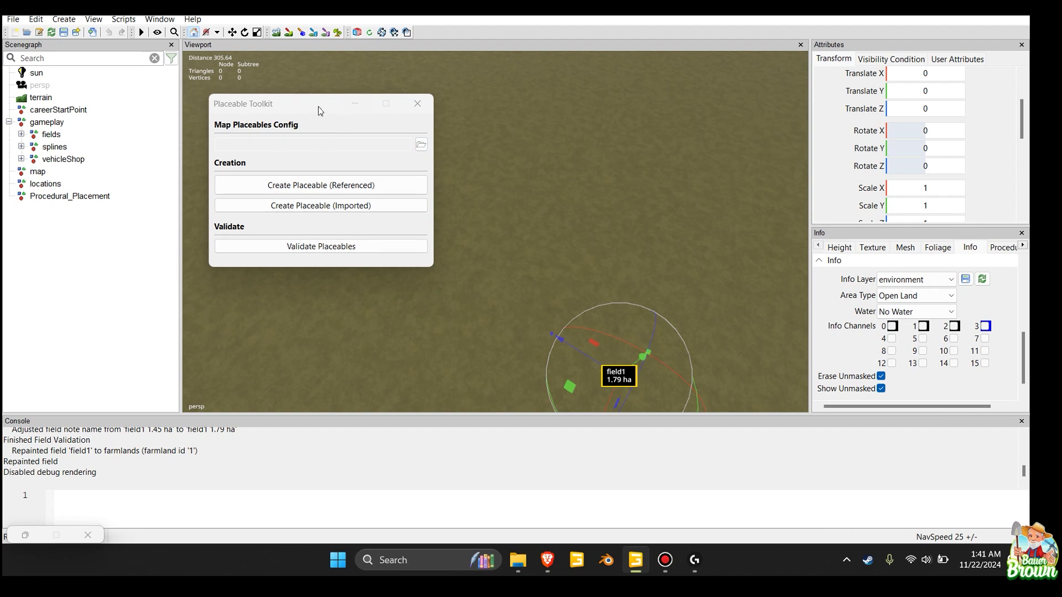
left_click_drag(304, 107, 193, 95)
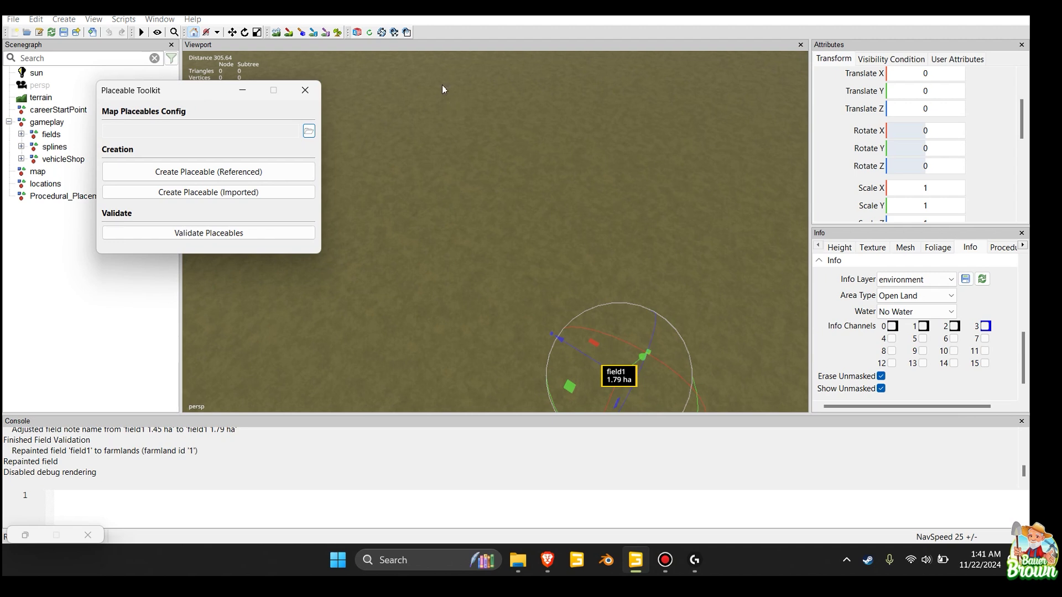
middle_click_drag(459, 287, 520, 267, "alt")
middle_click_drag(600, 254, 348, 180, "alt")
left_click_drag(209, 99, 138, 135)
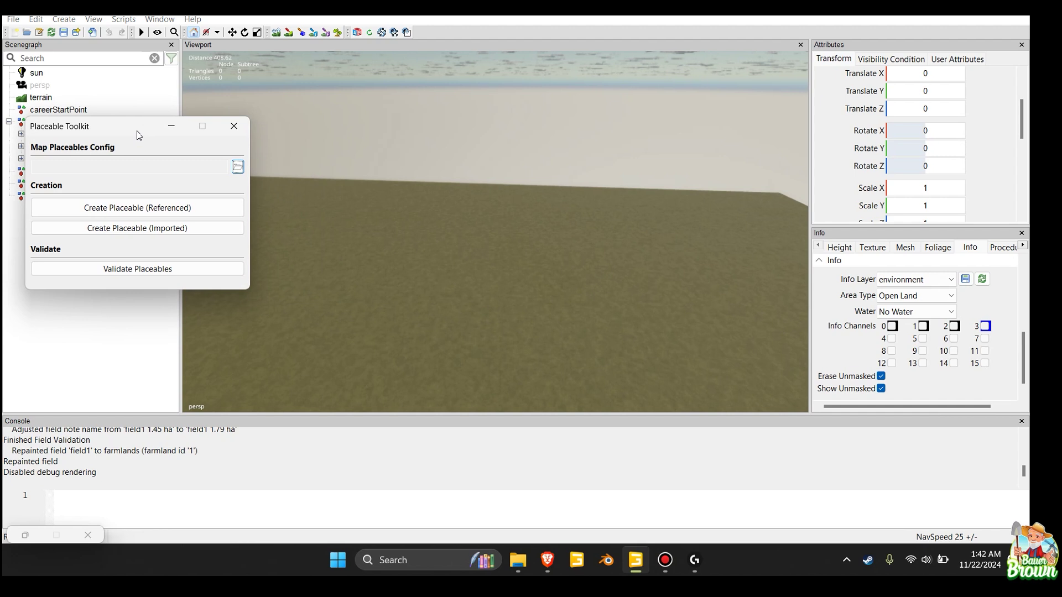
left_click(251, 118)
middle_click_drag(669, 162, 616, 177, "alt")
scroll(613, 178, "down", 3)
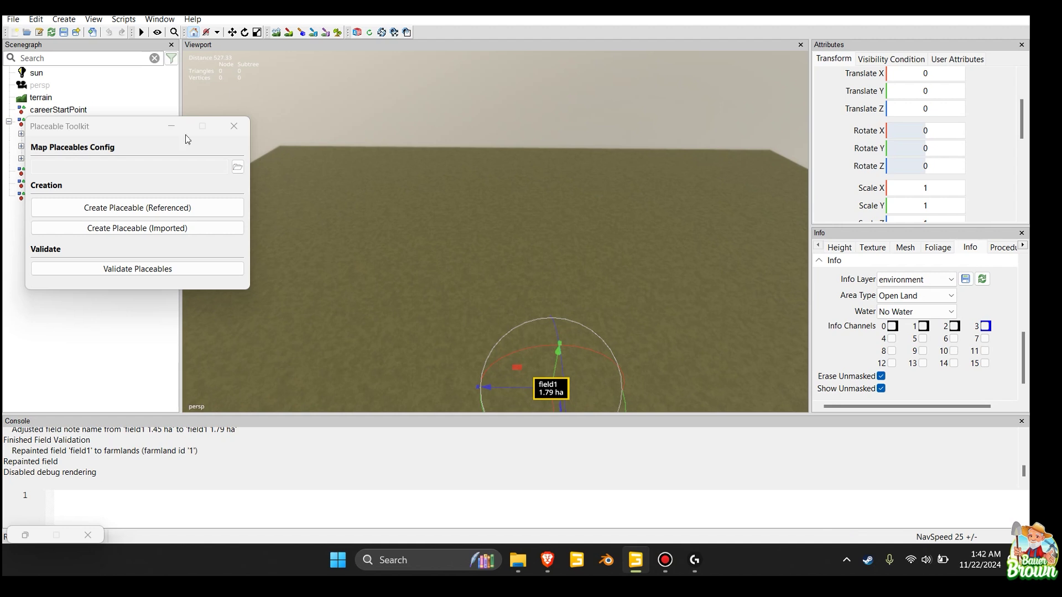
left_click_drag(115, 125, 310, 125)
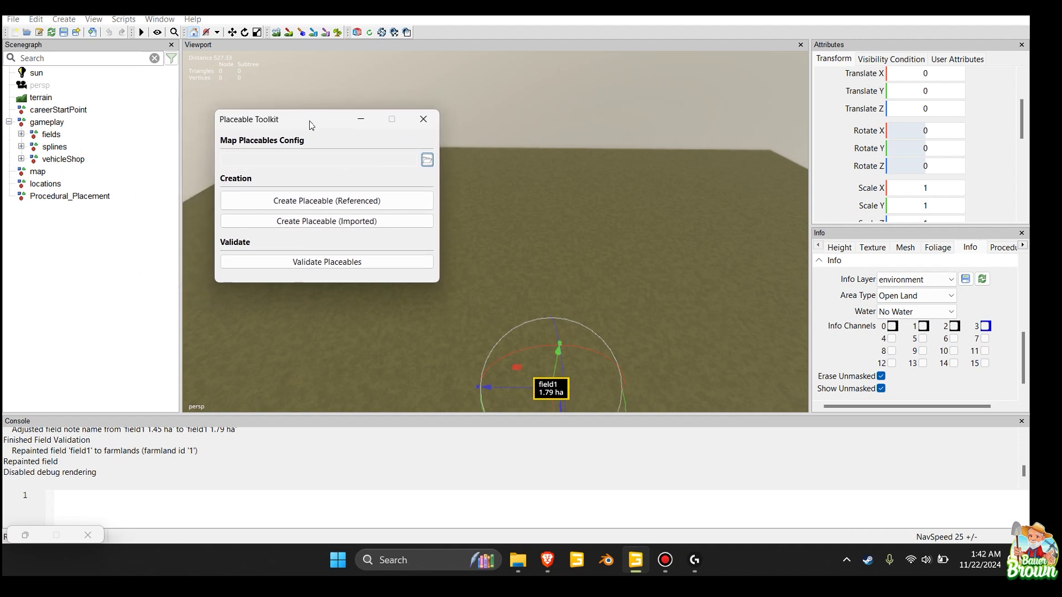
left_click(457, 308)
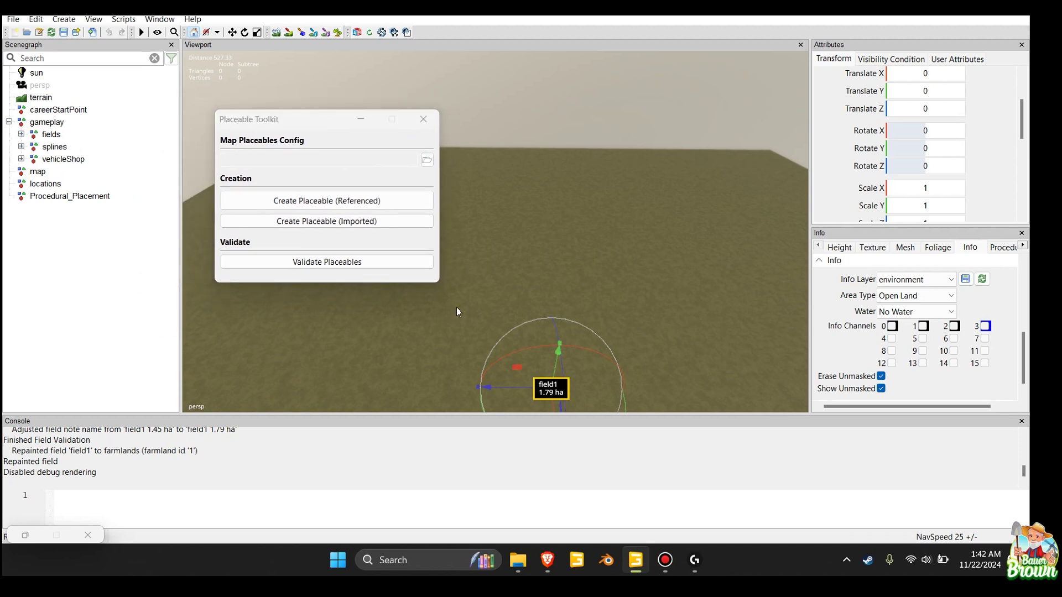
left_click_drag(565, 222, 536, 313, "alt")
middle_click_drag(536, 313, 573, 255, "alt")
left_click_drag(308, 119, 304, 75)
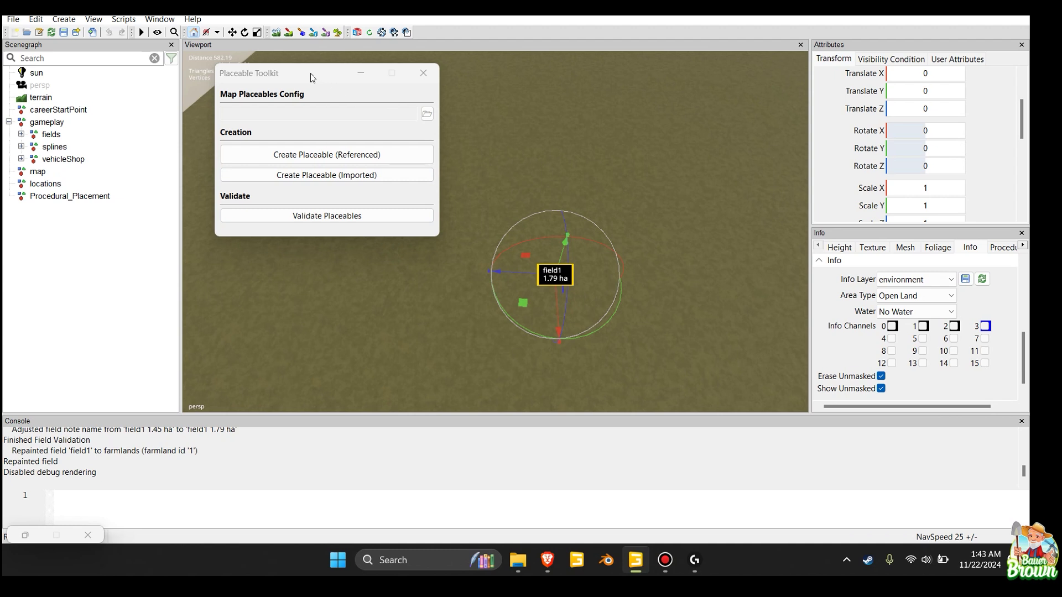
mouse_move(312, 77)
left_mouse_down()
mouse_move(339, 135)
mouse_move(324, 92)
left_mouse_up()
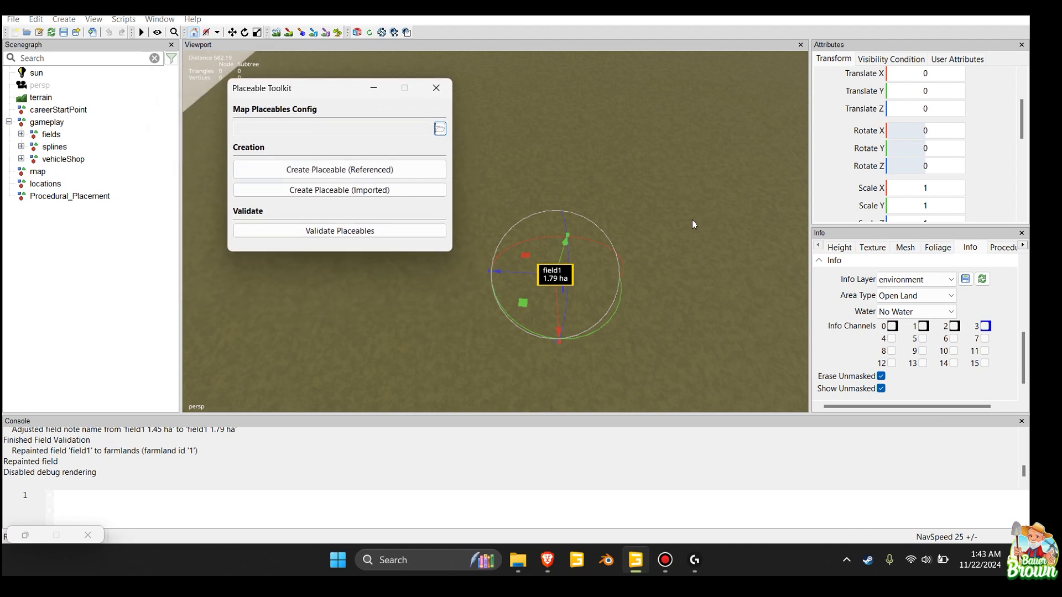